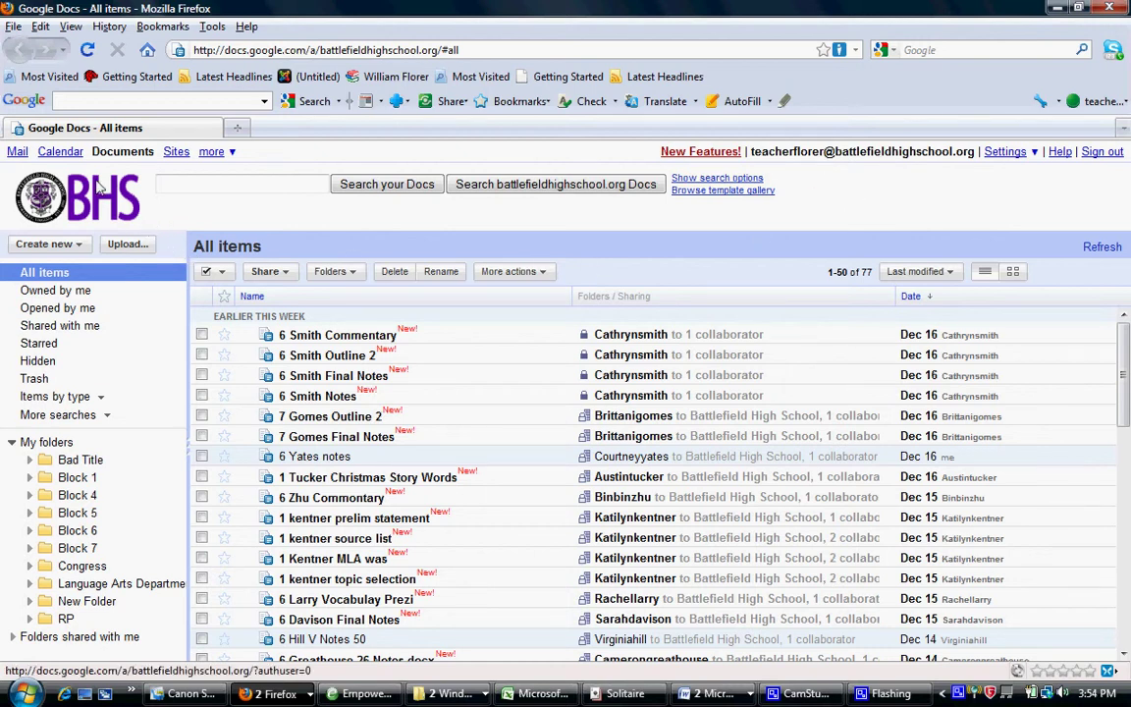
- Create a new text document and name it with block number 8, the writer's surname and the word Commentary
left_click(56, 246)
left_click(35, 261)
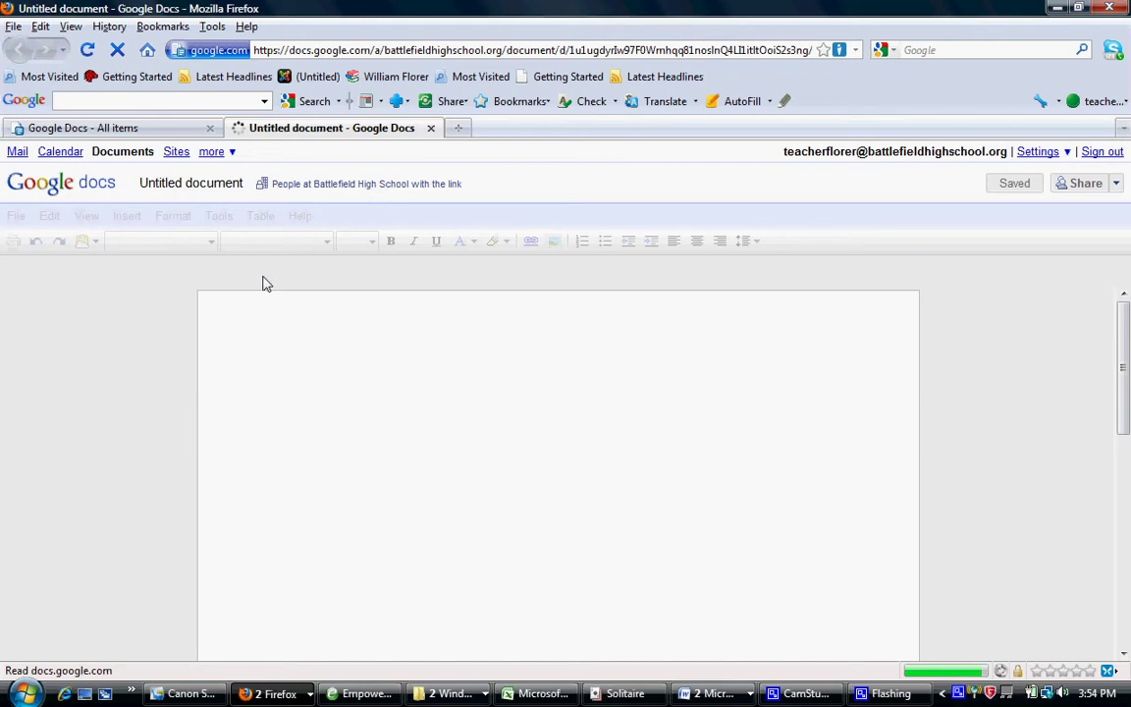
left_click(217, 187)
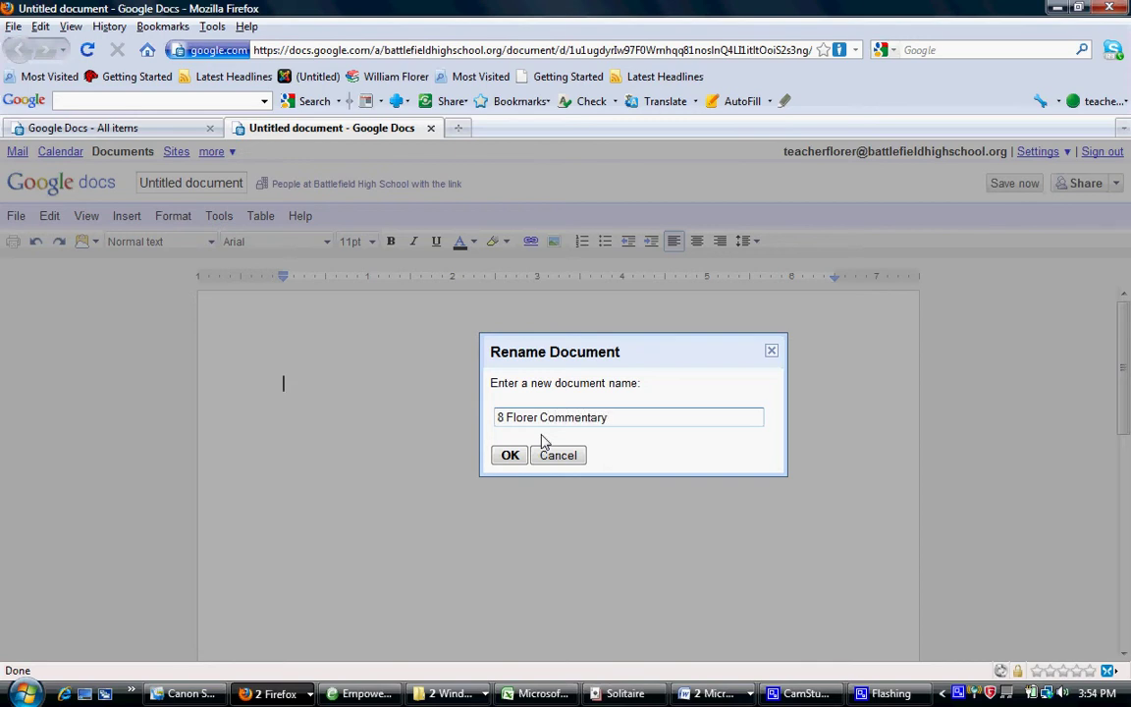
left_click(508, 454)
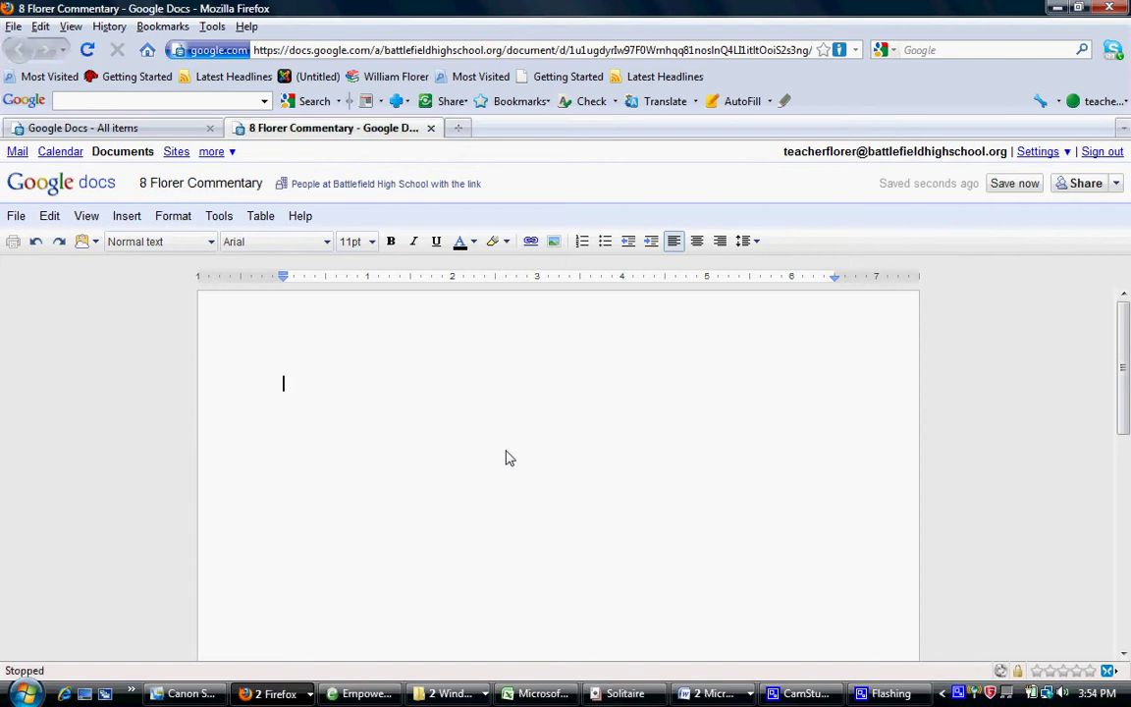
- Switch to the Word document on the neutral nature of the internet and copy its thesis sentence and outline points A to E
mouse_move(916, 695)
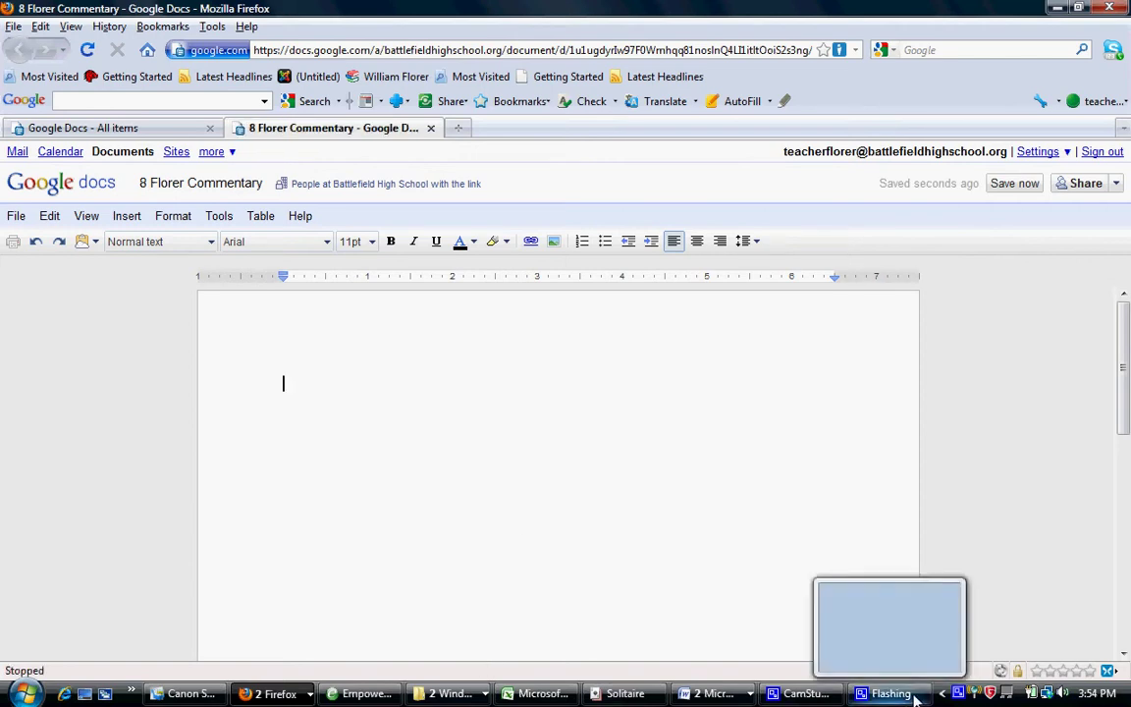
left_click(714, 695)
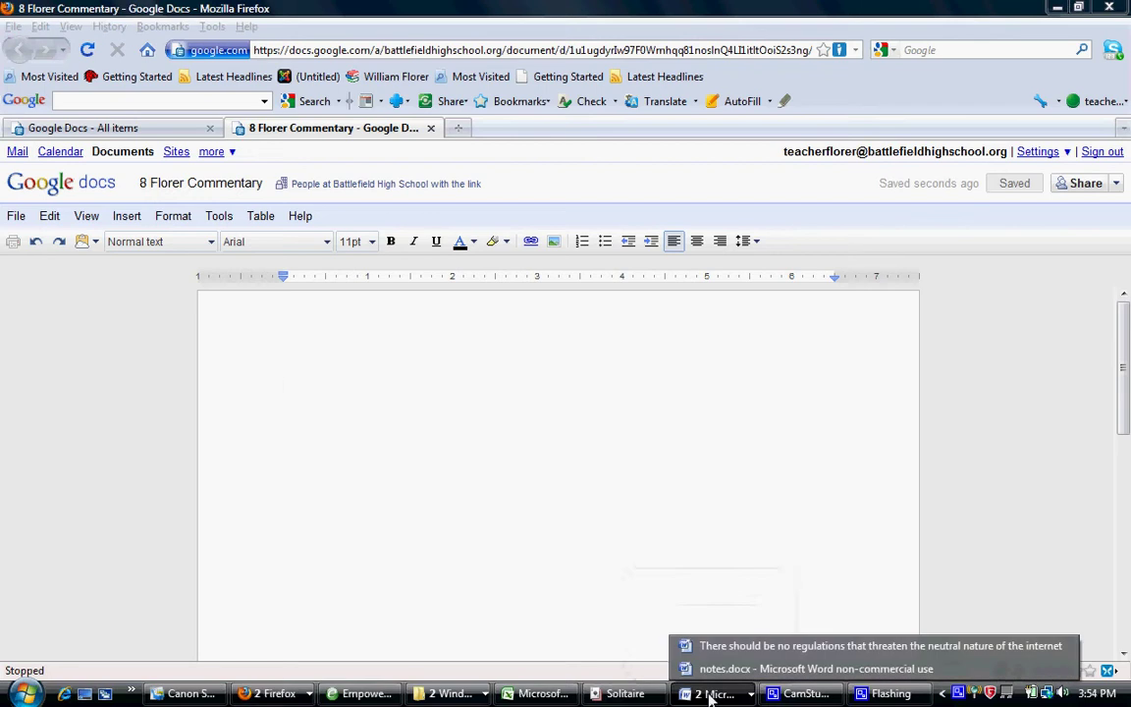
left_click(742, 648)
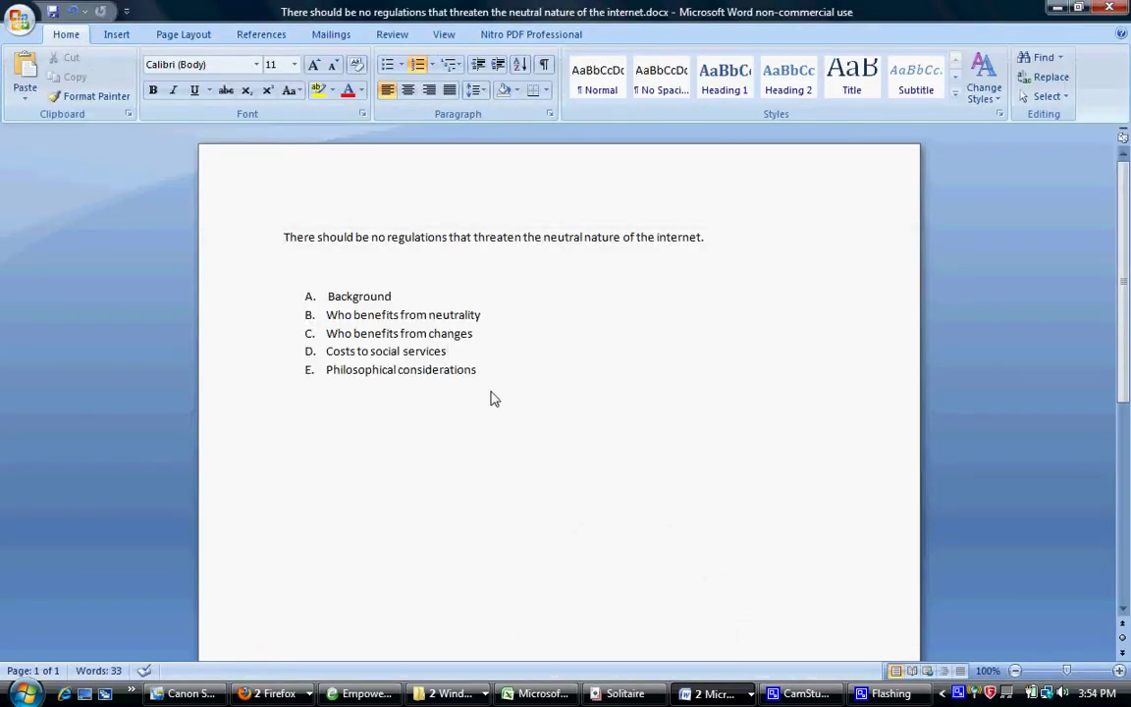
left_click_drag(538, 386, 376, 250)
right_click(376, 246)
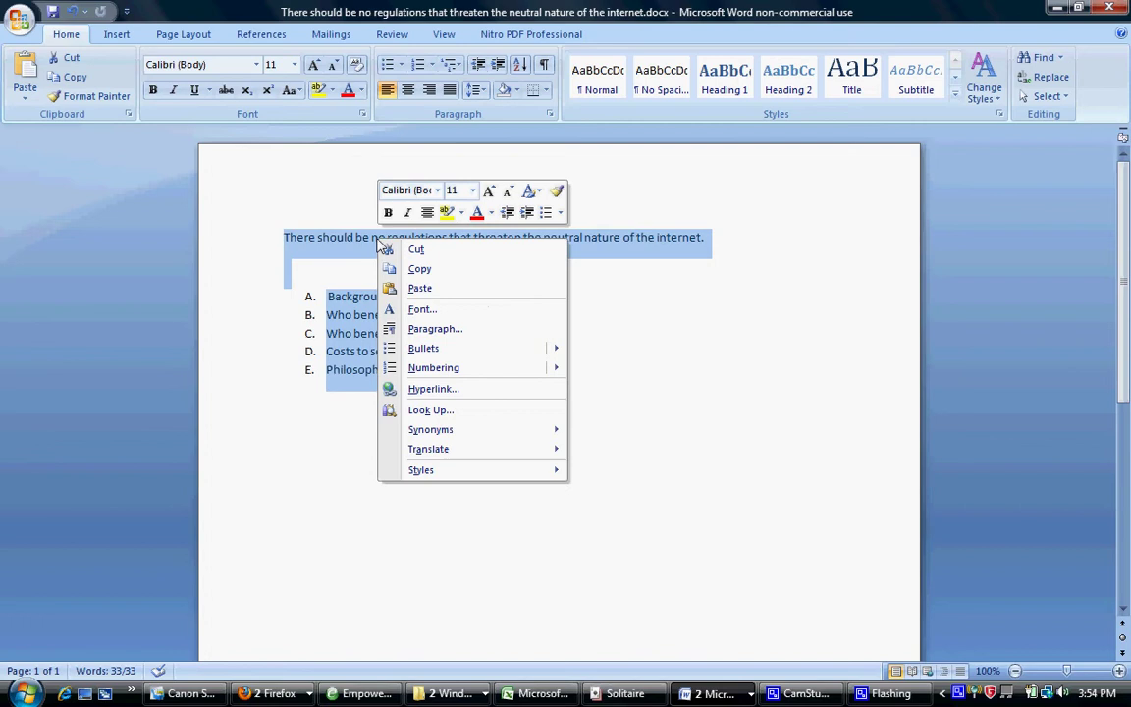
left_click(420, 269)
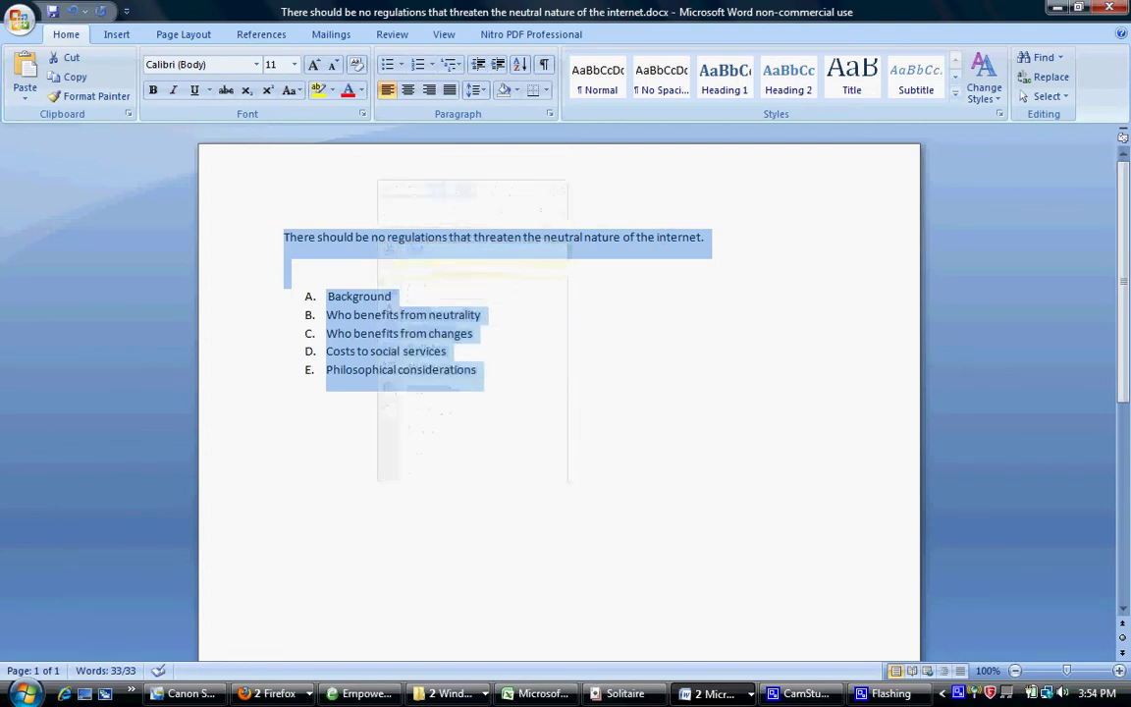
- Return to Google Docs in Firefox and paste the copied thesis and outline into the blank document
left_click(1053, 12)
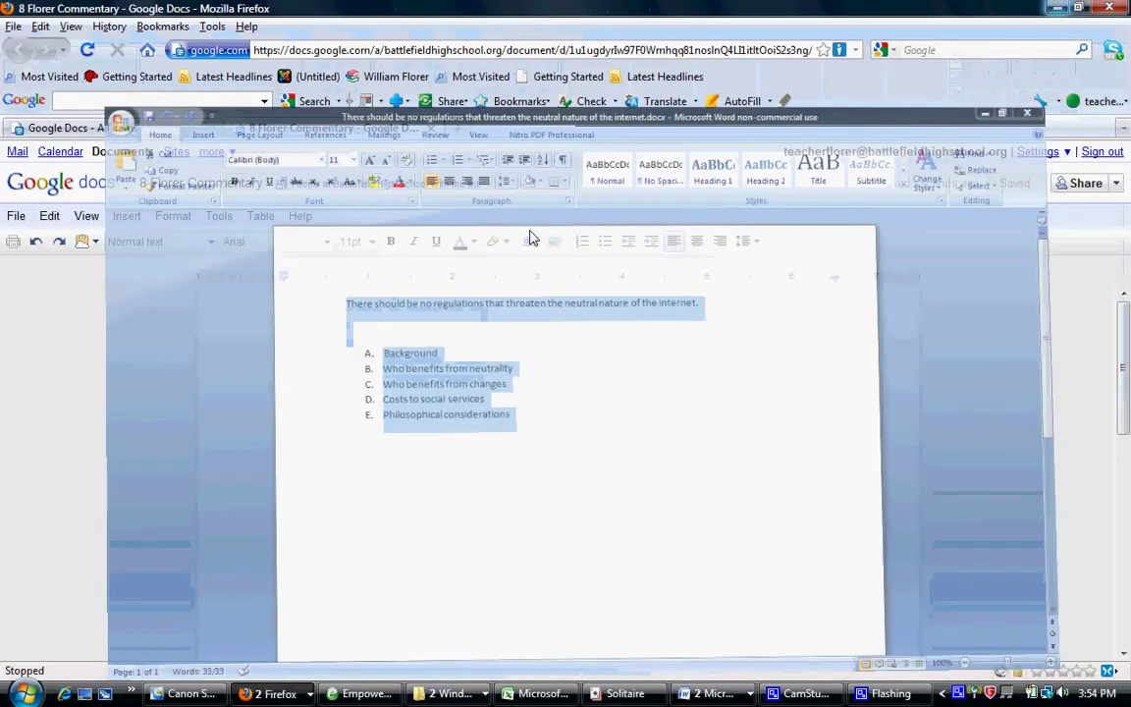
right_click(368, 407)
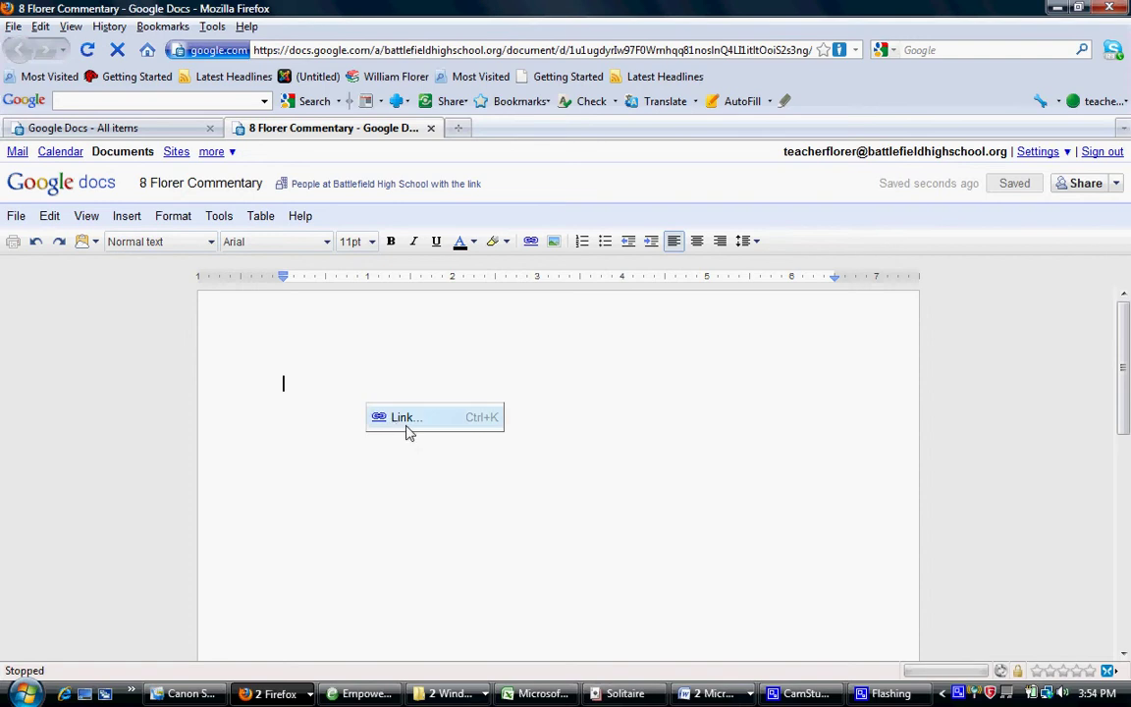
left_click(309, 393)
right_click(310, 387)
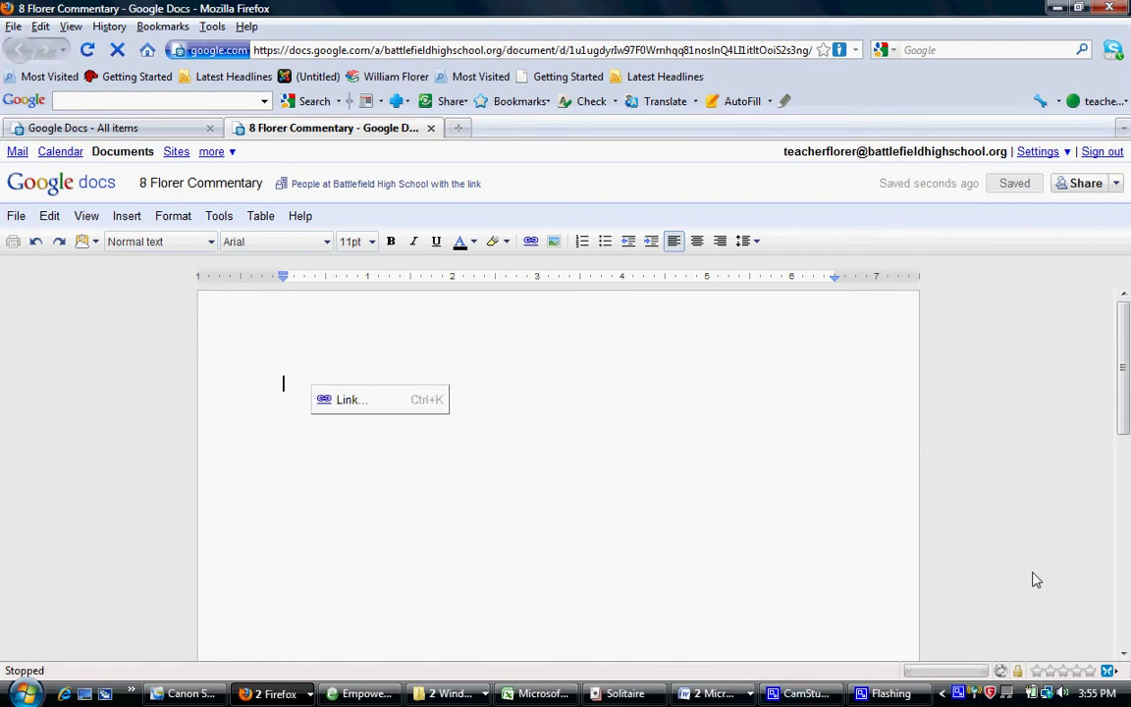
left_click(804, 690)
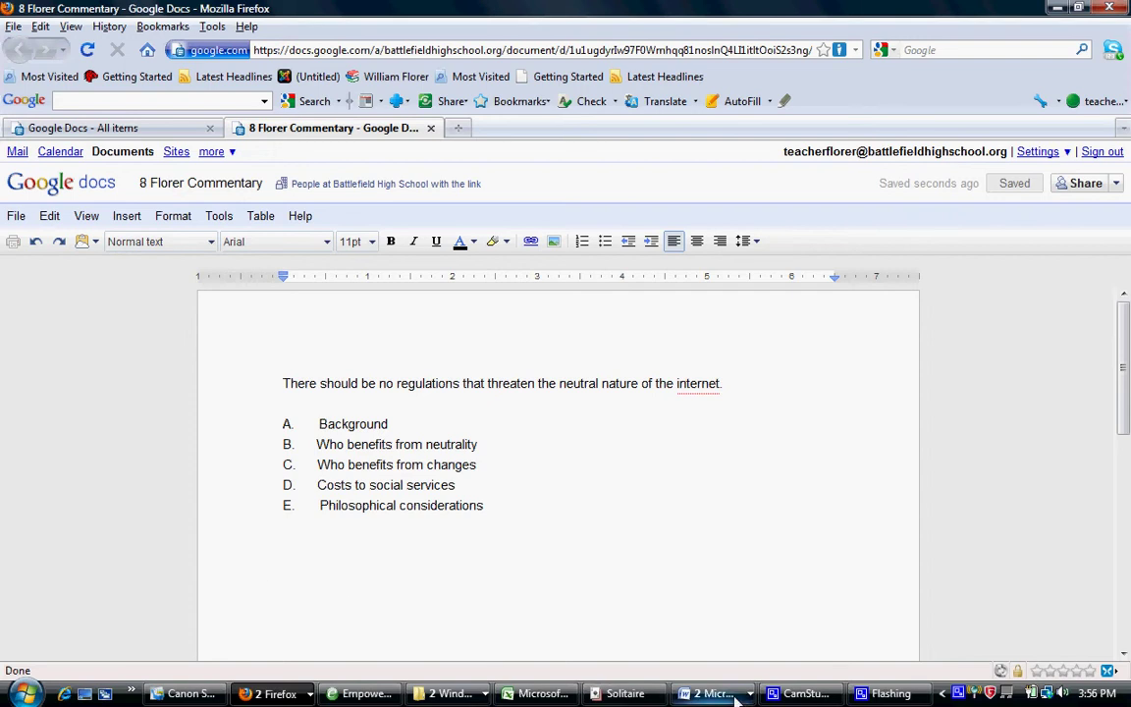
- Copy all the text of notes.docx in Word and paste it below the outline in the Google Docs commentary document
left_click(691, 697)
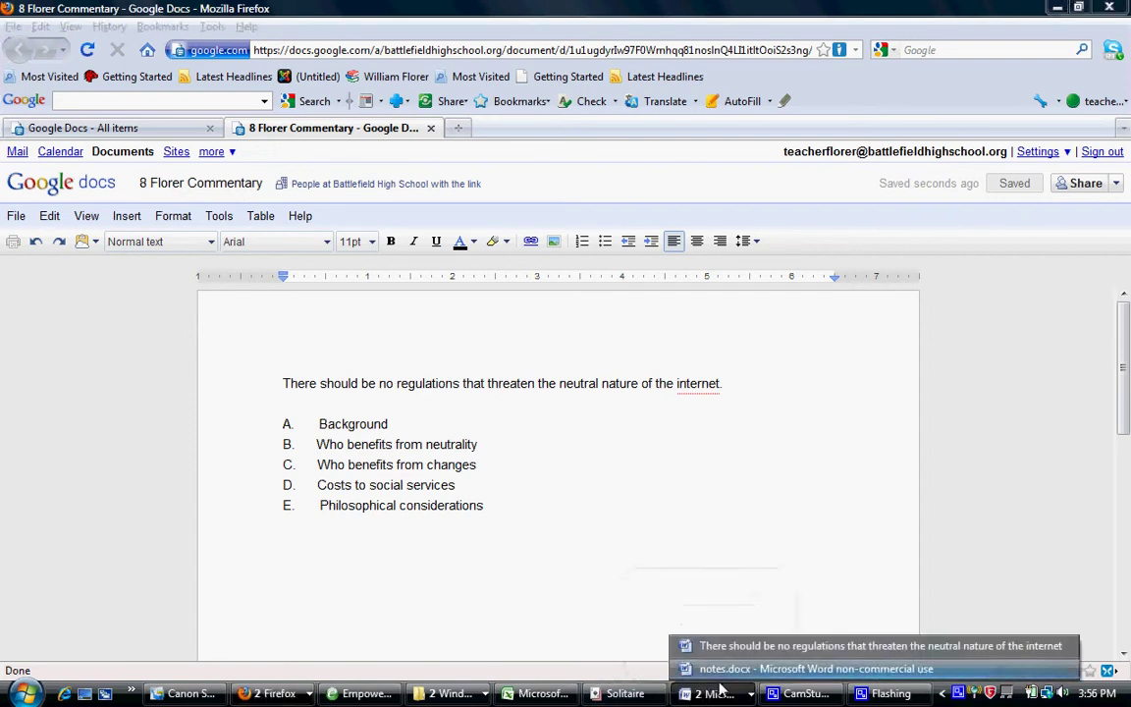
left_click(727, 670)
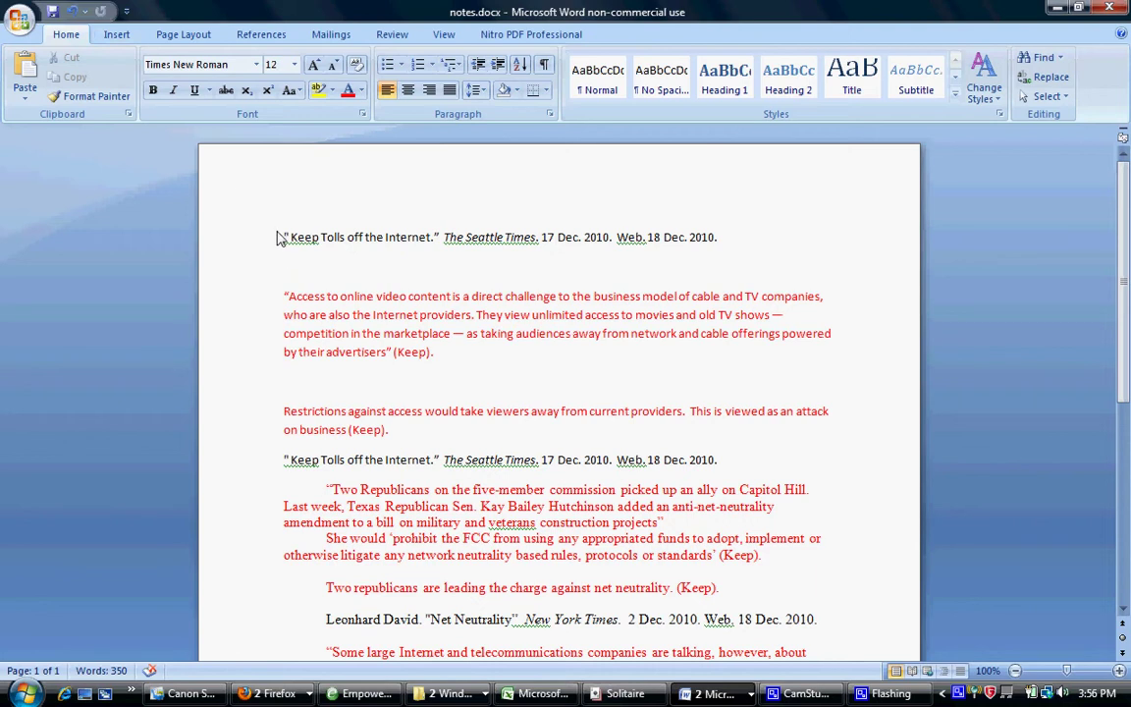
left_click_drag(276, 241, 691, 462)
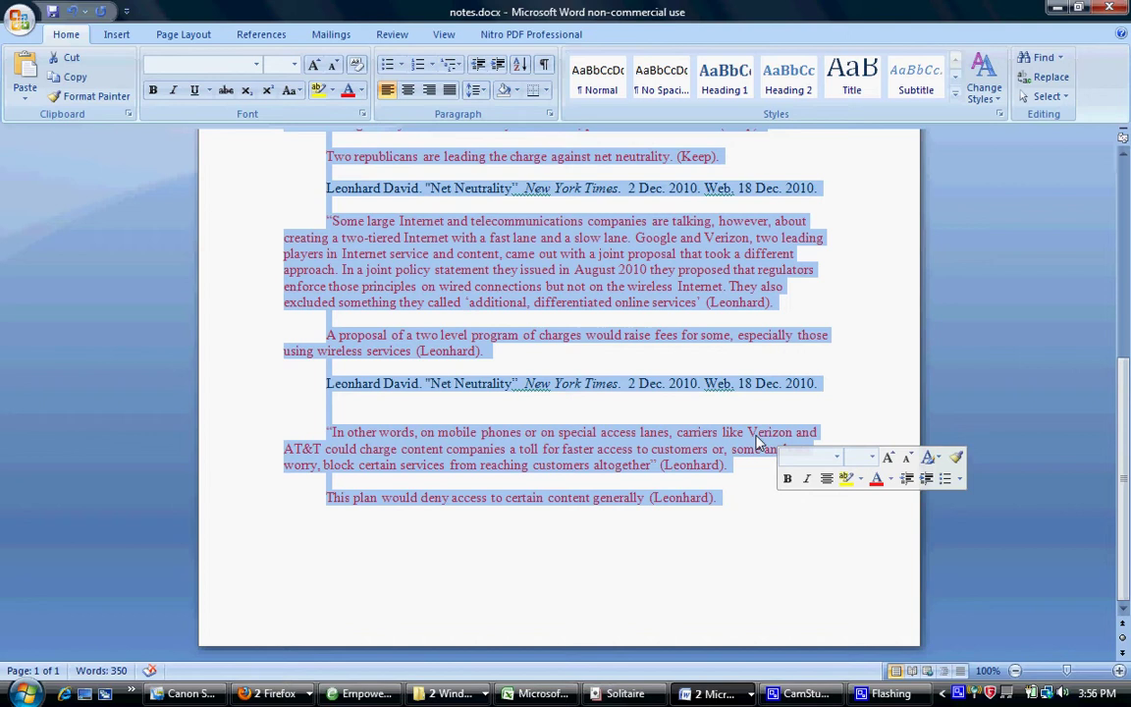
right_click(560, 257)
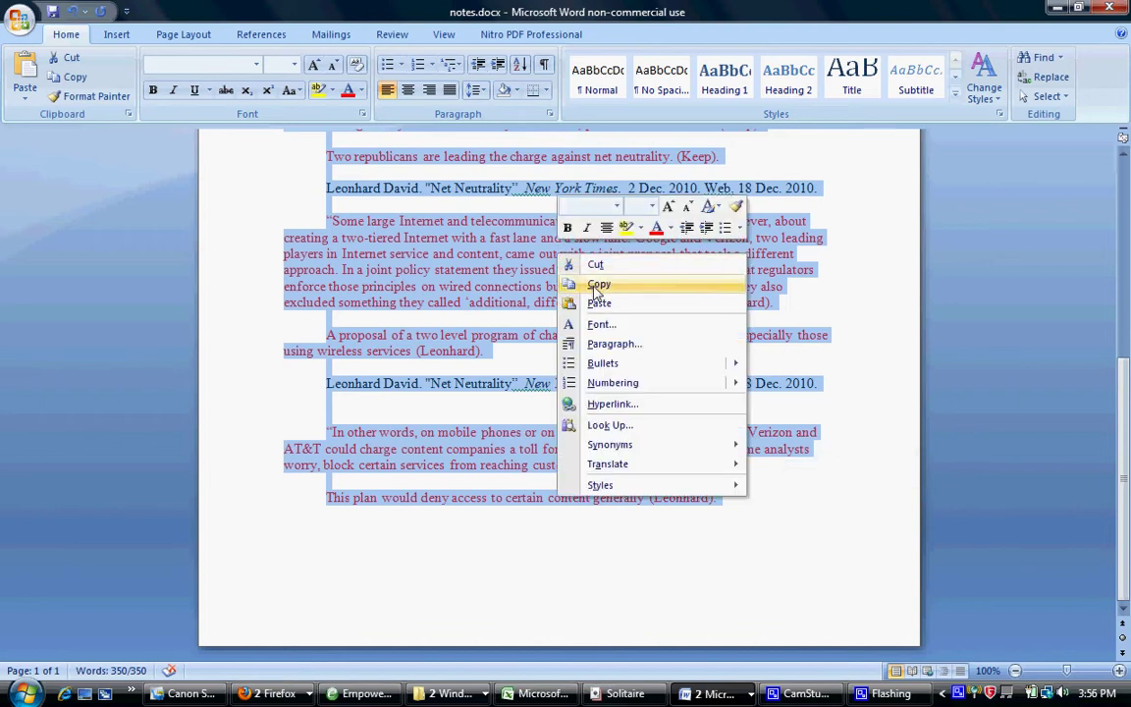
left_click(593, 285)
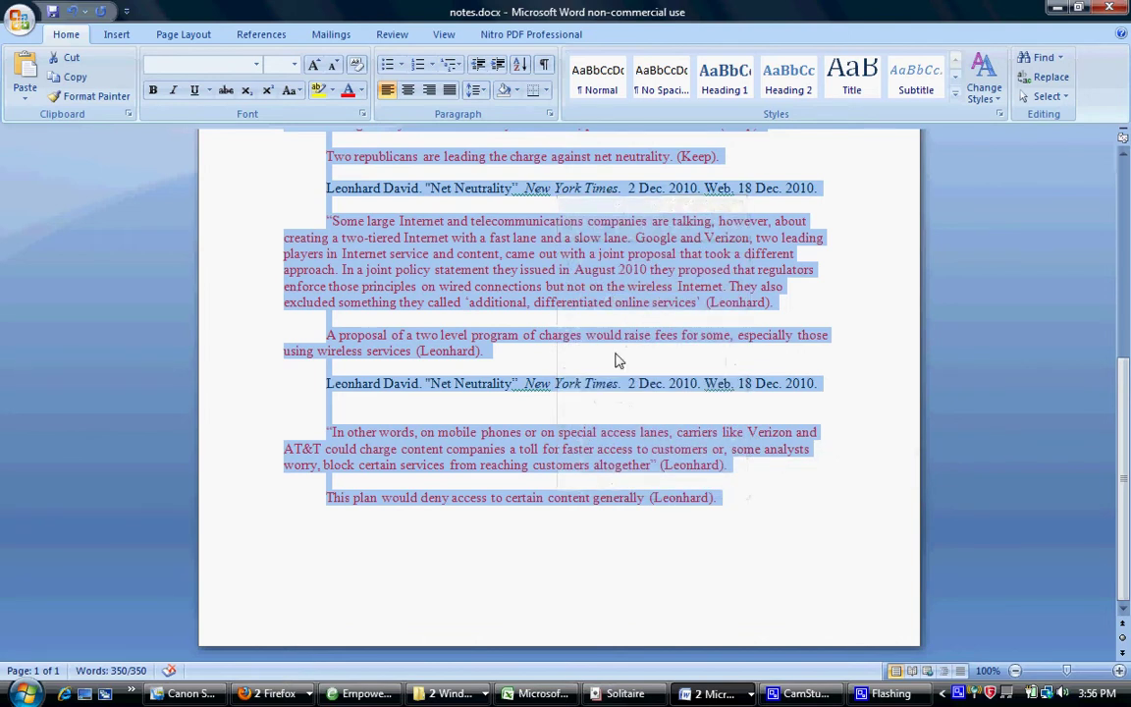
mouse_move(887, 694)
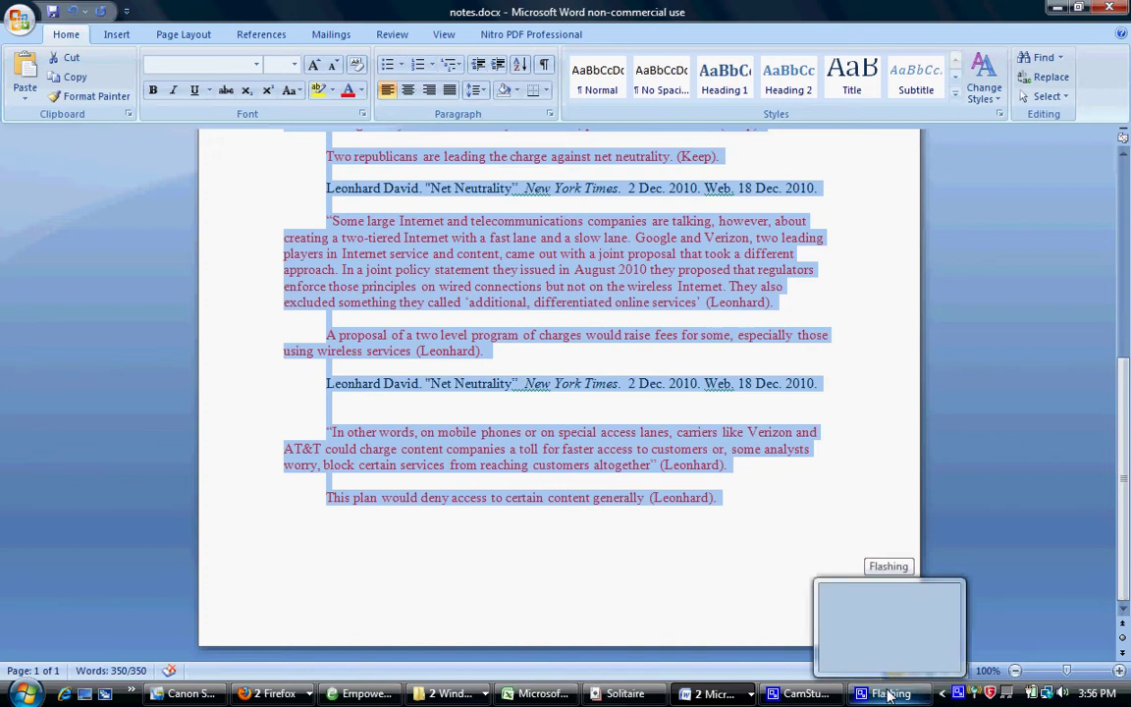
mouse_move(804, 700)
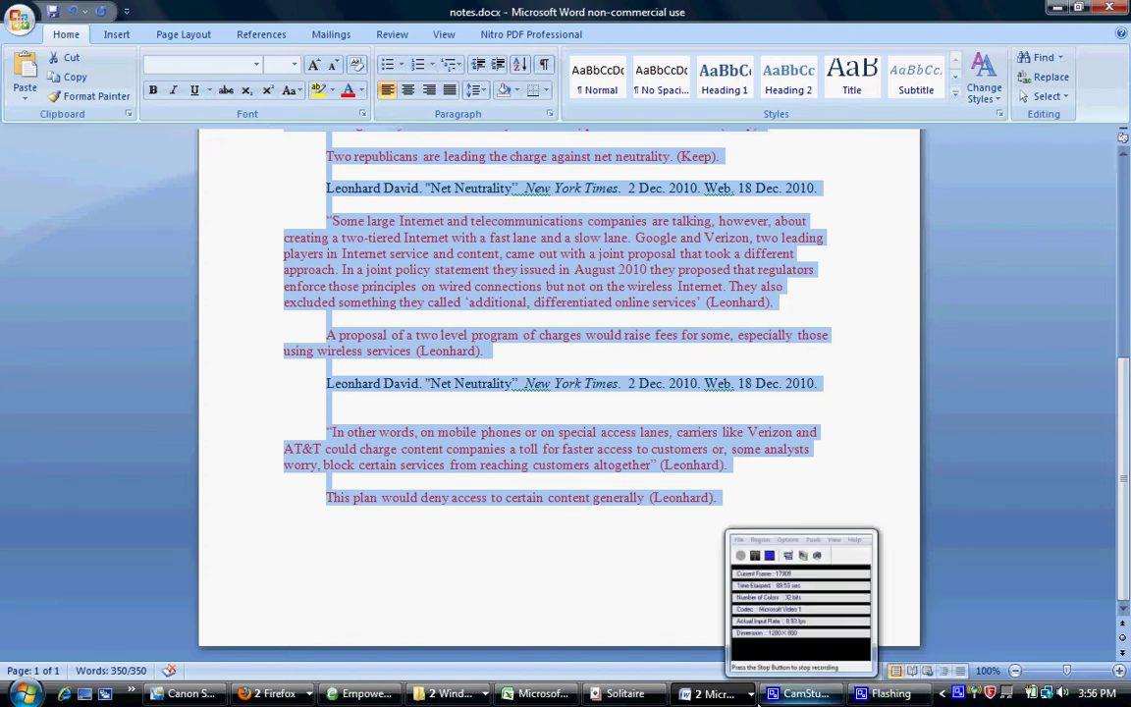
mouse_move(610, 701)
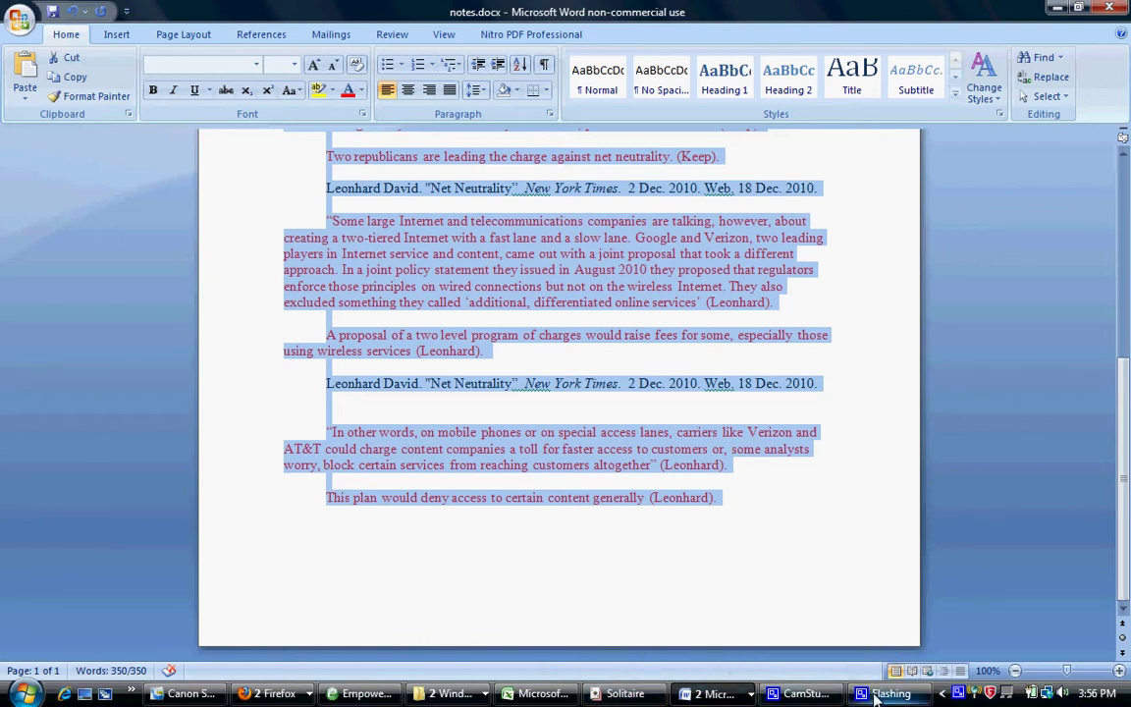
left_click(808, 695)
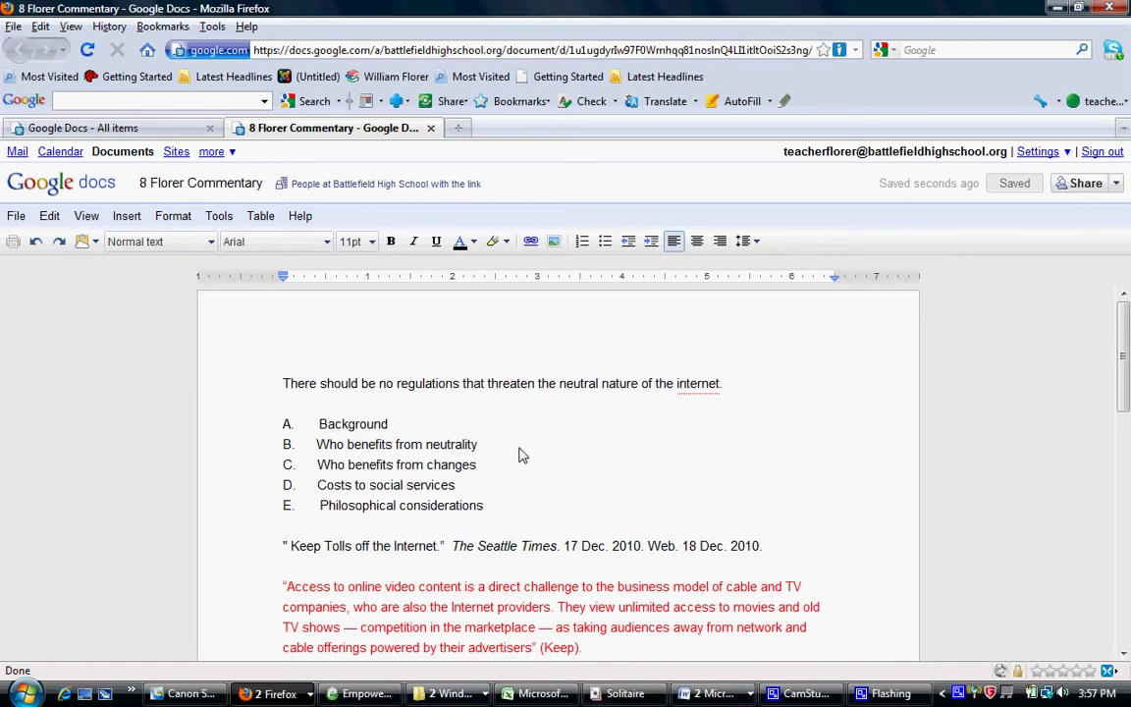
- Copy the two-sentence paraphrase starting "Restrictions against access would take viewers away from current providers" from the pasted notes
scroll(518, 456, "down", 5)
scroll(518, 460, "down", 10)
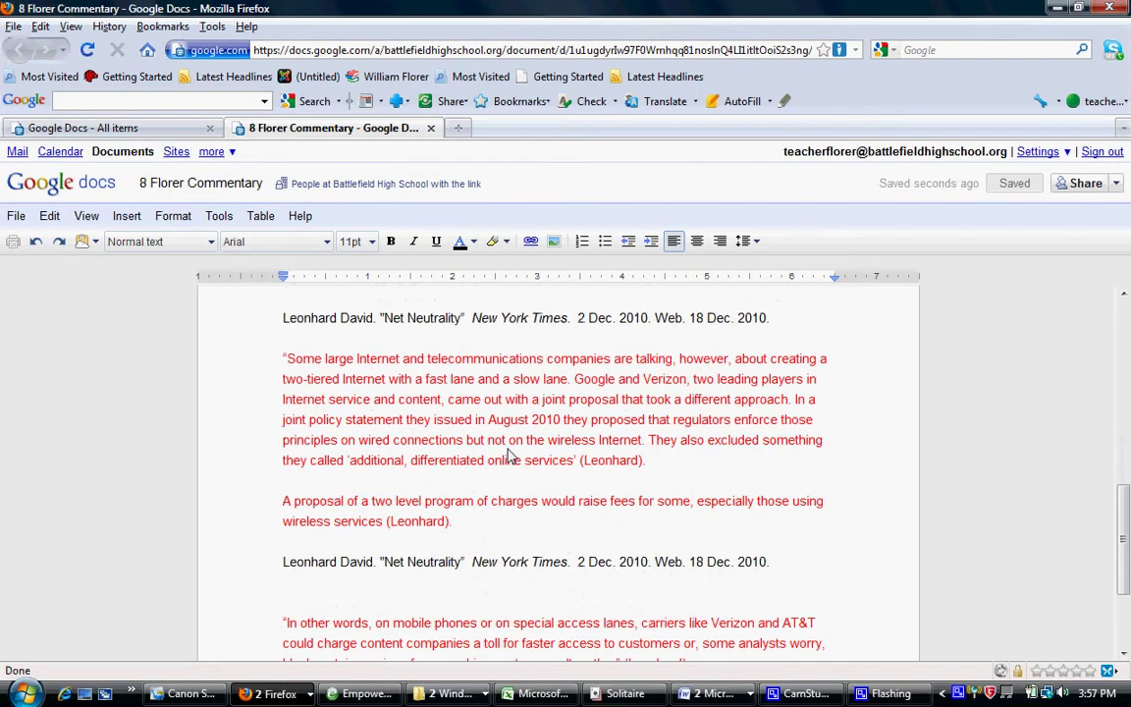
scroll(506, 467, "up", 6)
scroll(504, 467, "up", 6)
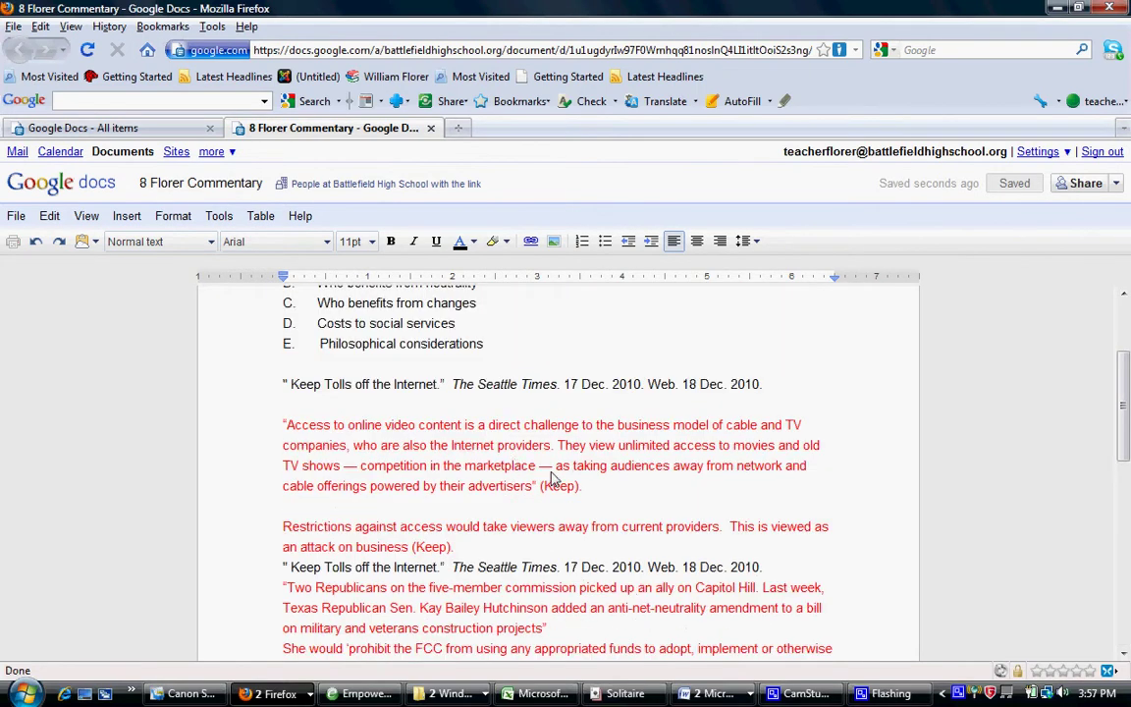
scroll(550, 519, "up", 1)
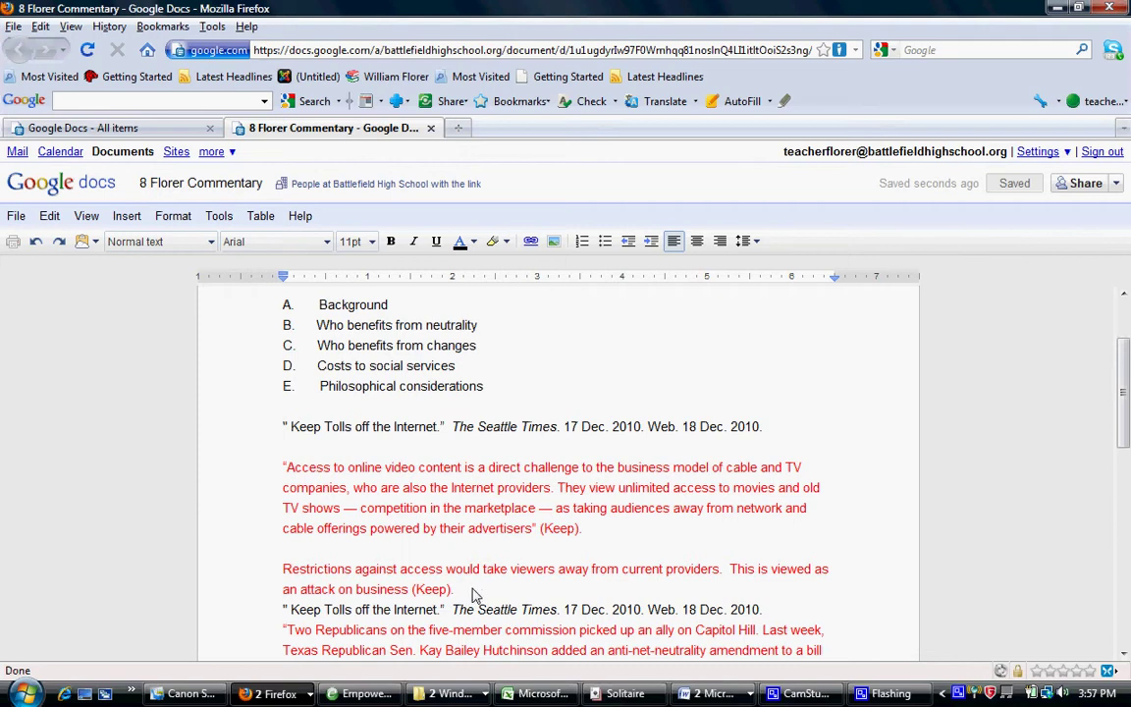
left_click_drag(453, 589, 273, 578)
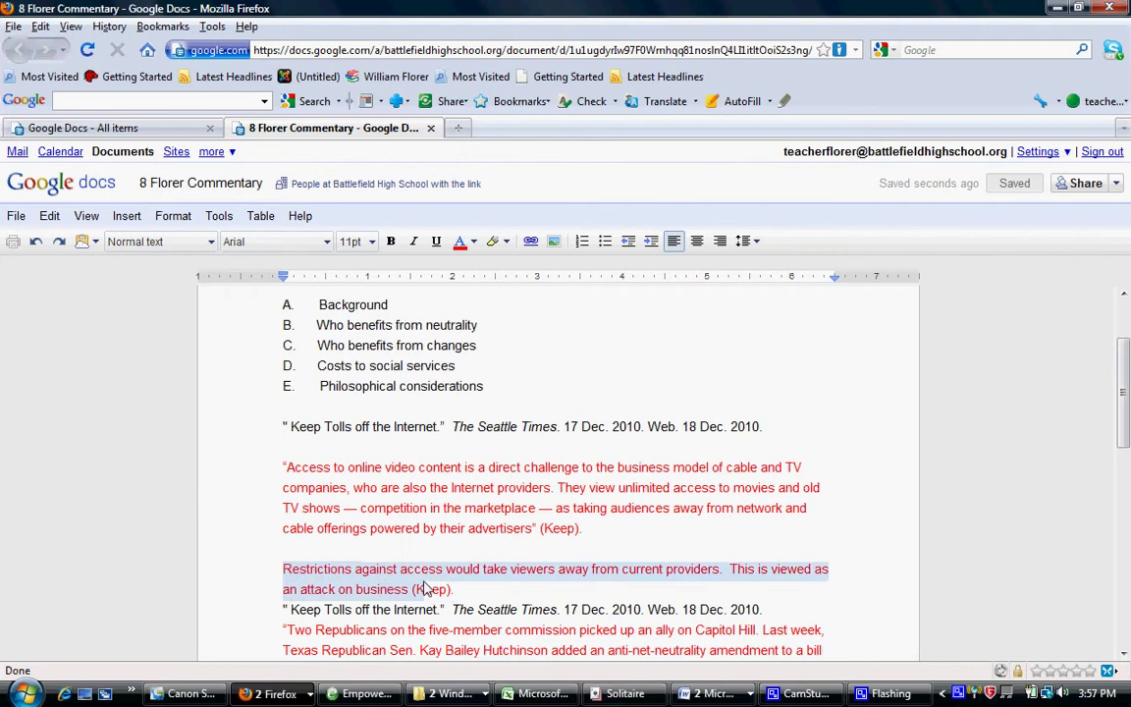
left_click(455, 589)
left_click_drag(467, 597, 282, 577)
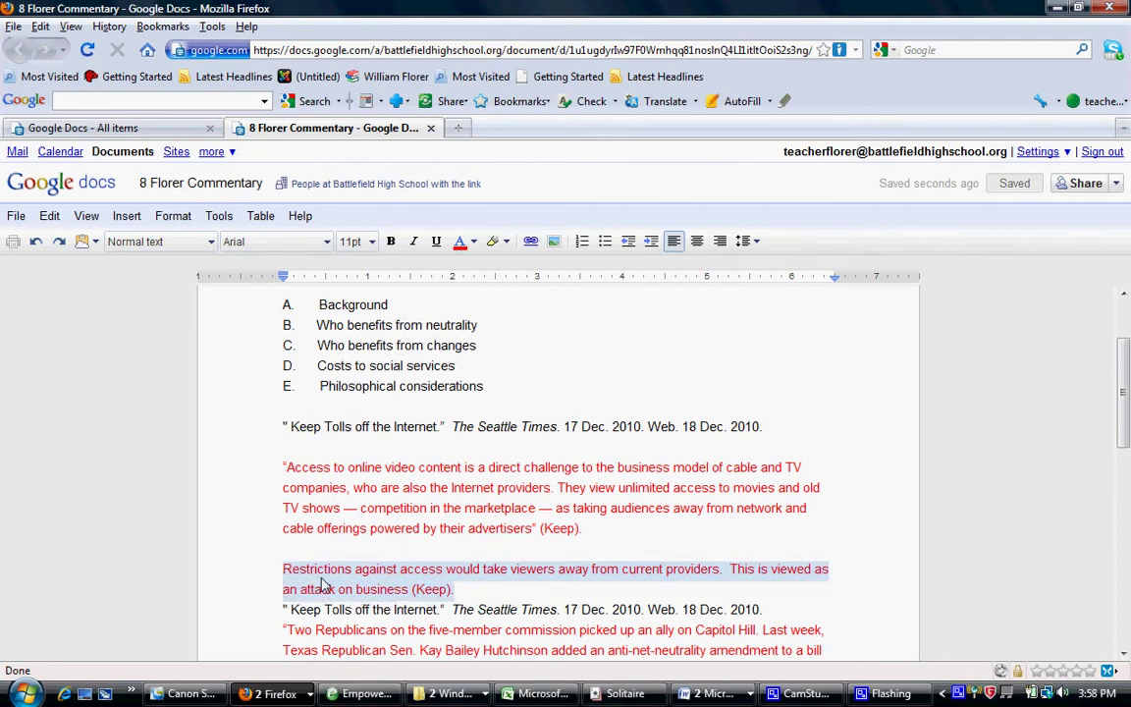
left_click(285, 573)
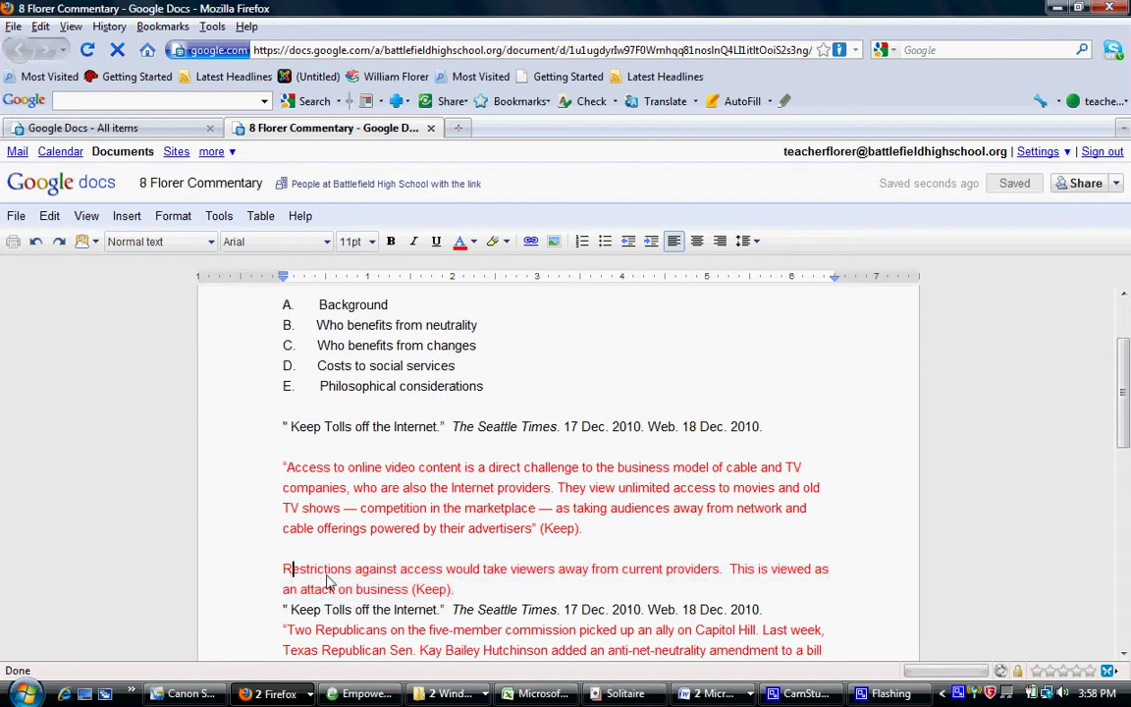
left_click_drag(456, 589, 245, 588)
key("ctrl+c")
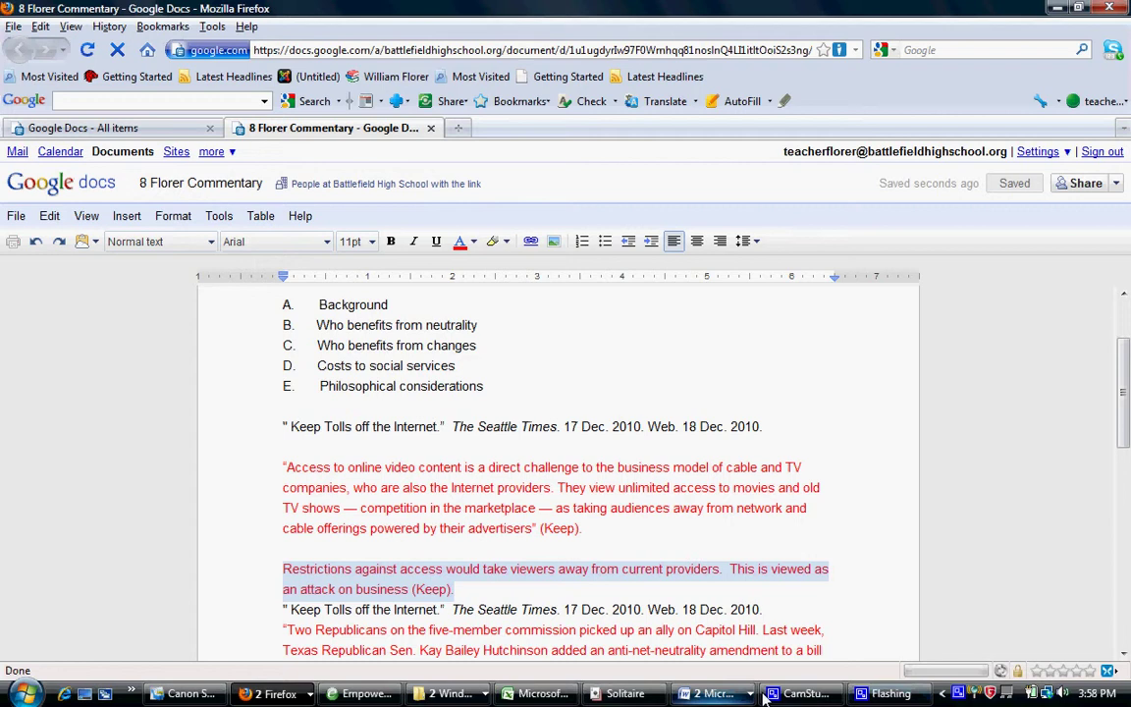
- Add blank lines after outline point C, "Who benefits from changes", and paste the copied paraphrase directly under it
left_click(801, 694)
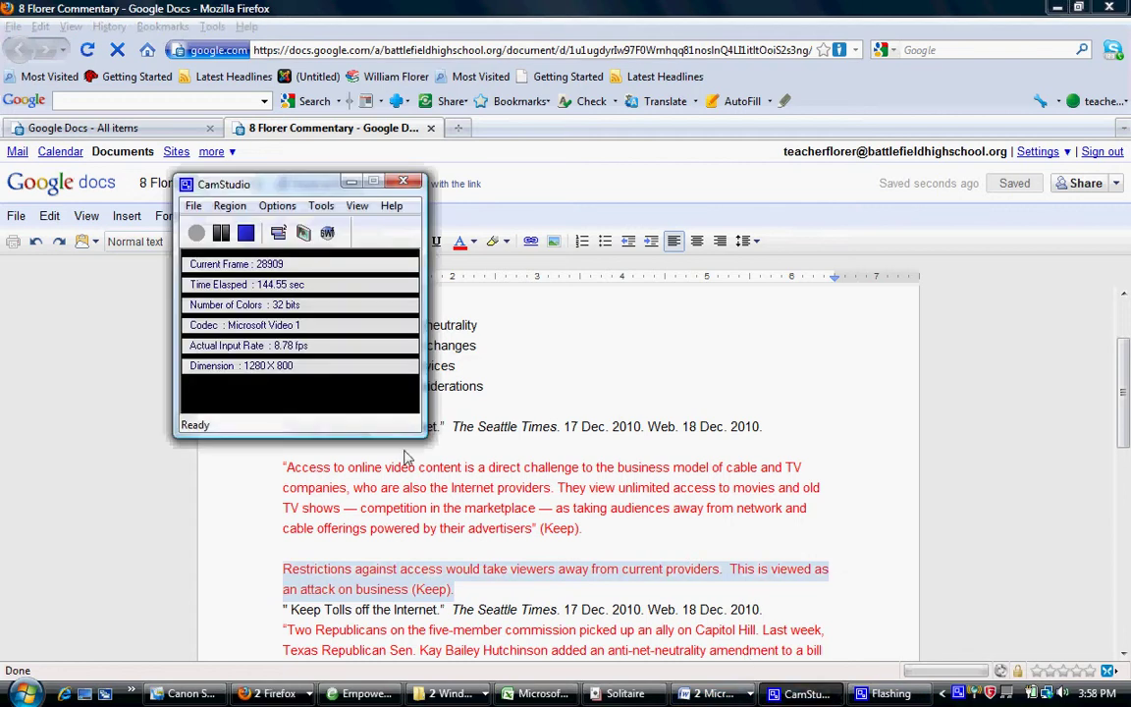
left_click(198, 233)
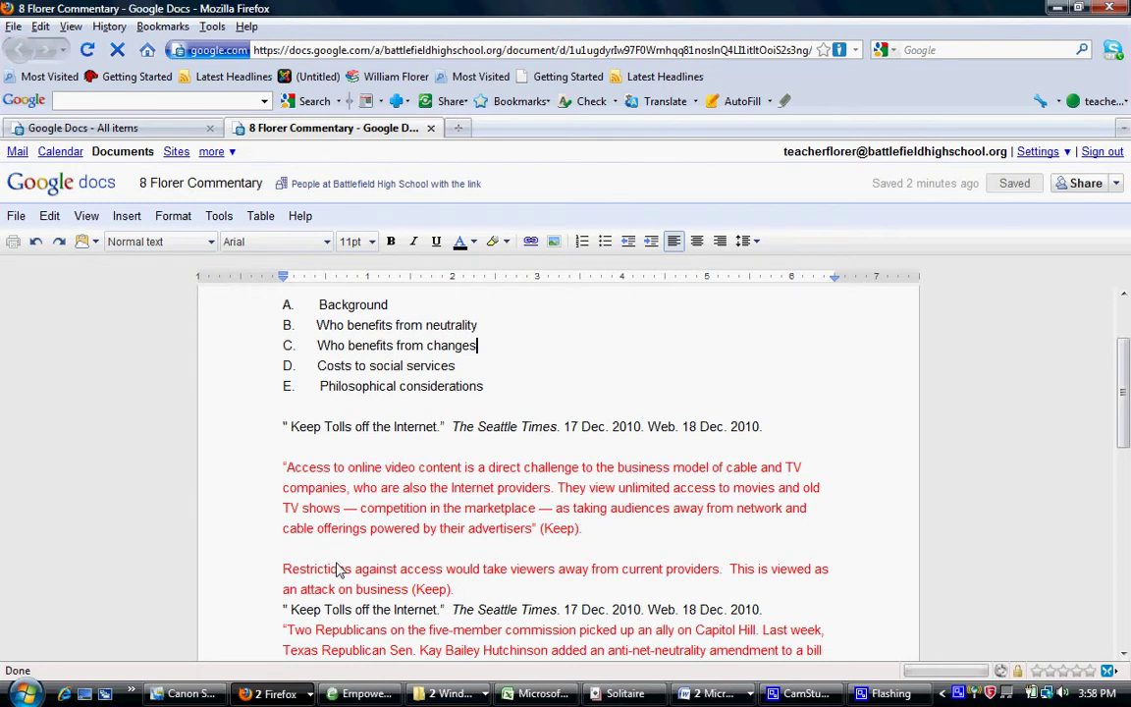
key("Return")
key("Return")
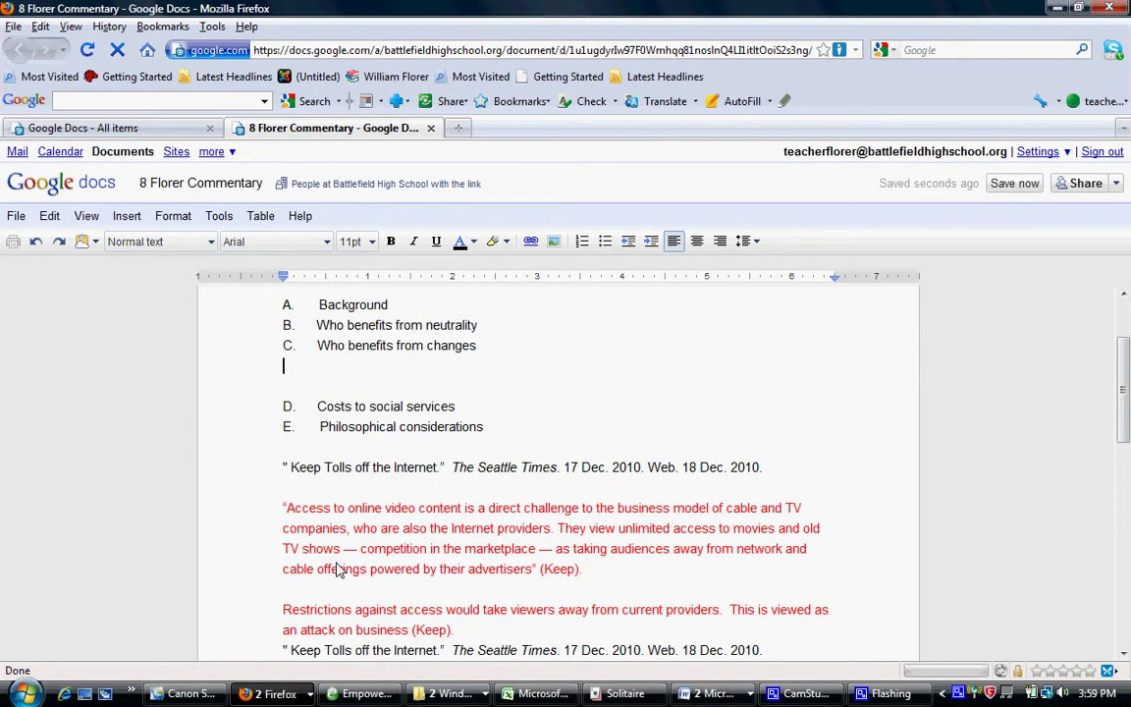
key("ctrl+v")
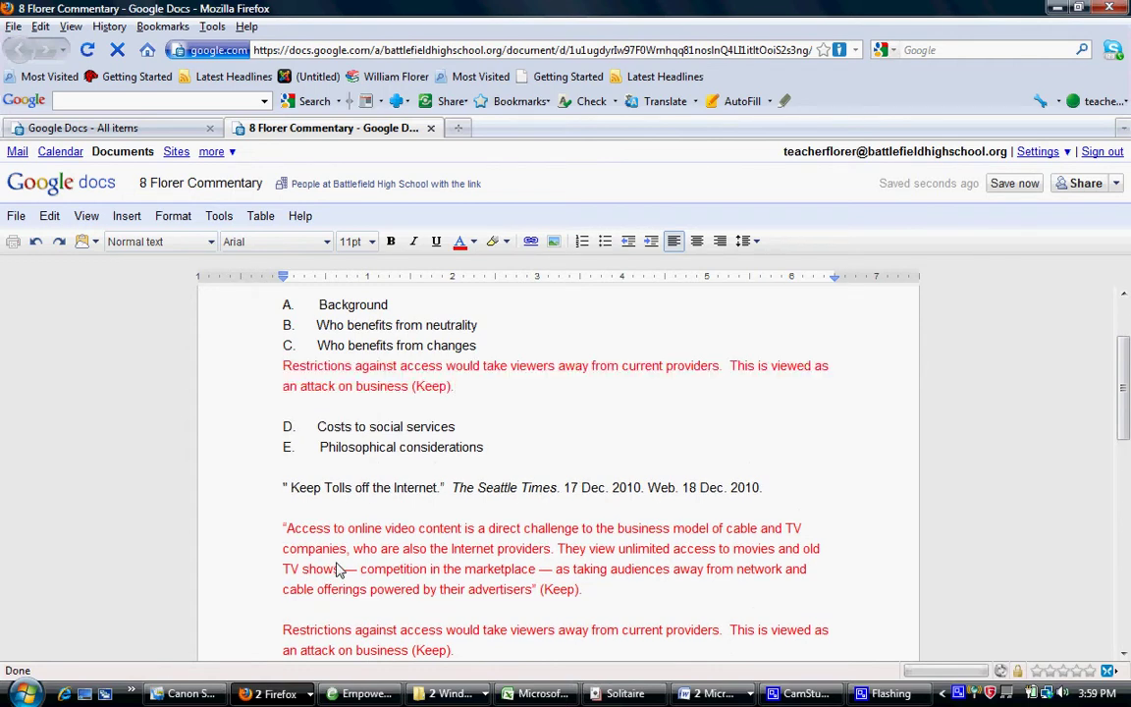
- Copy the sentence "Two republicans are leading the charge against net neutrality. (Keep)." from the notes
scroll(349, 559, "down", 4)
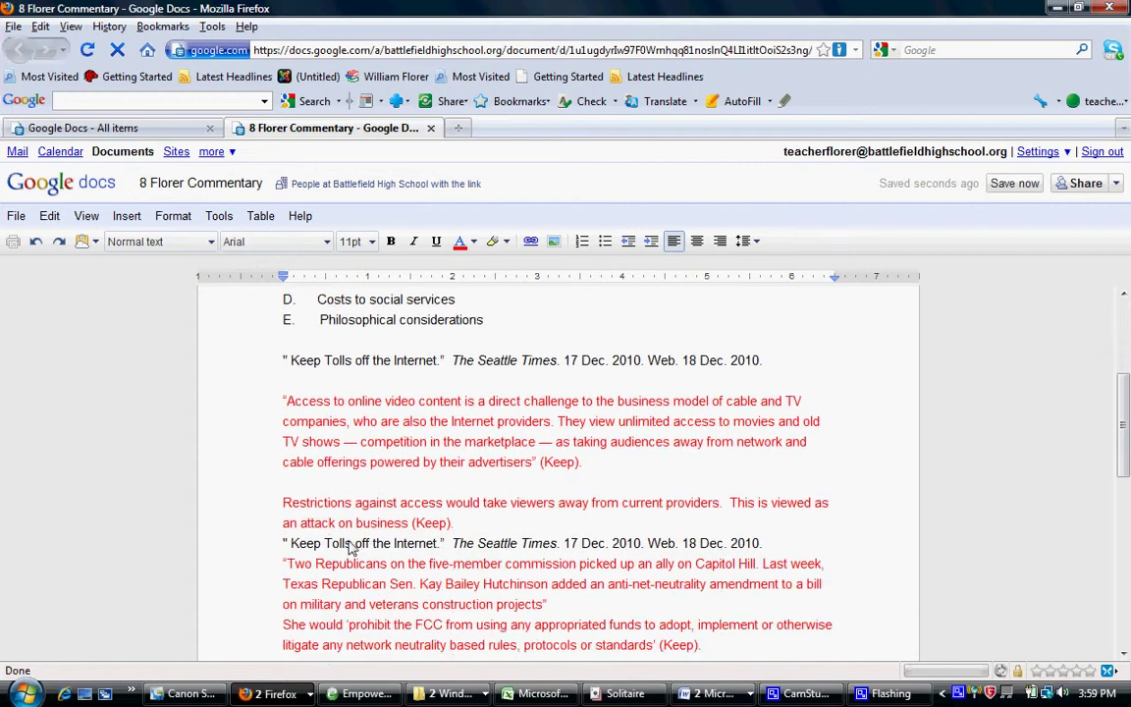
scroll(352, 547, "down", 2)
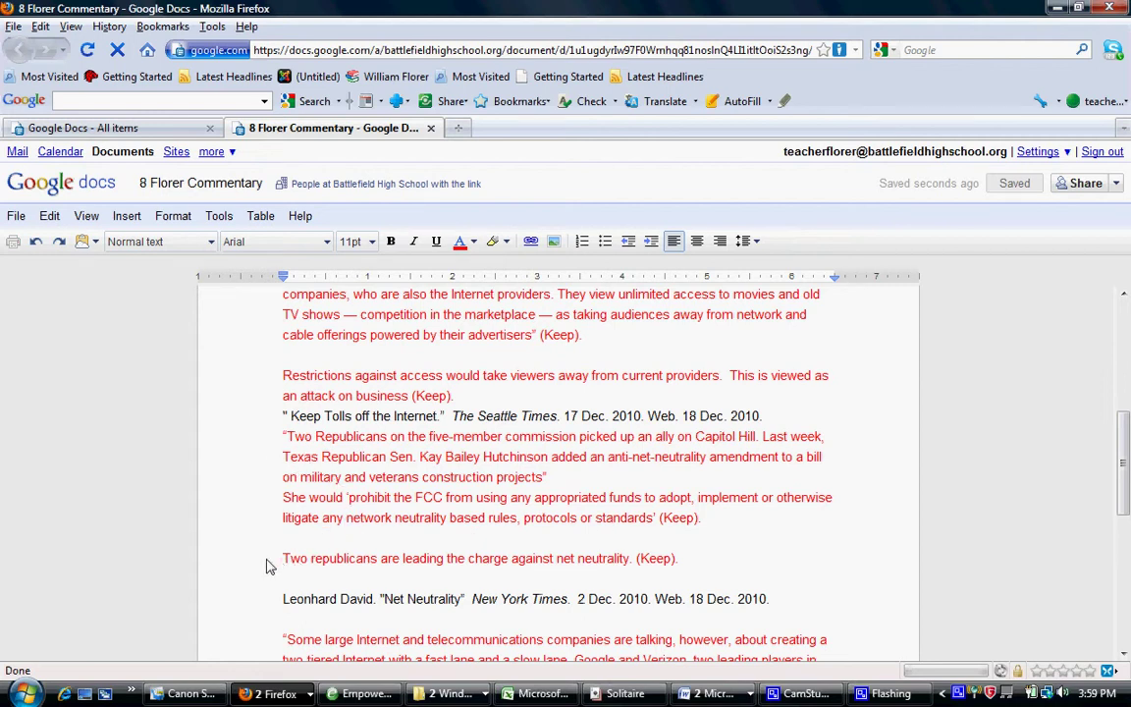
mouse_move(267, 566)
left_mouse_down()
mouse_move(515, 576)
mouse_move(684, 560)
mouse_move(276, 570)
left_mouse_up()
key("ctrl+c")
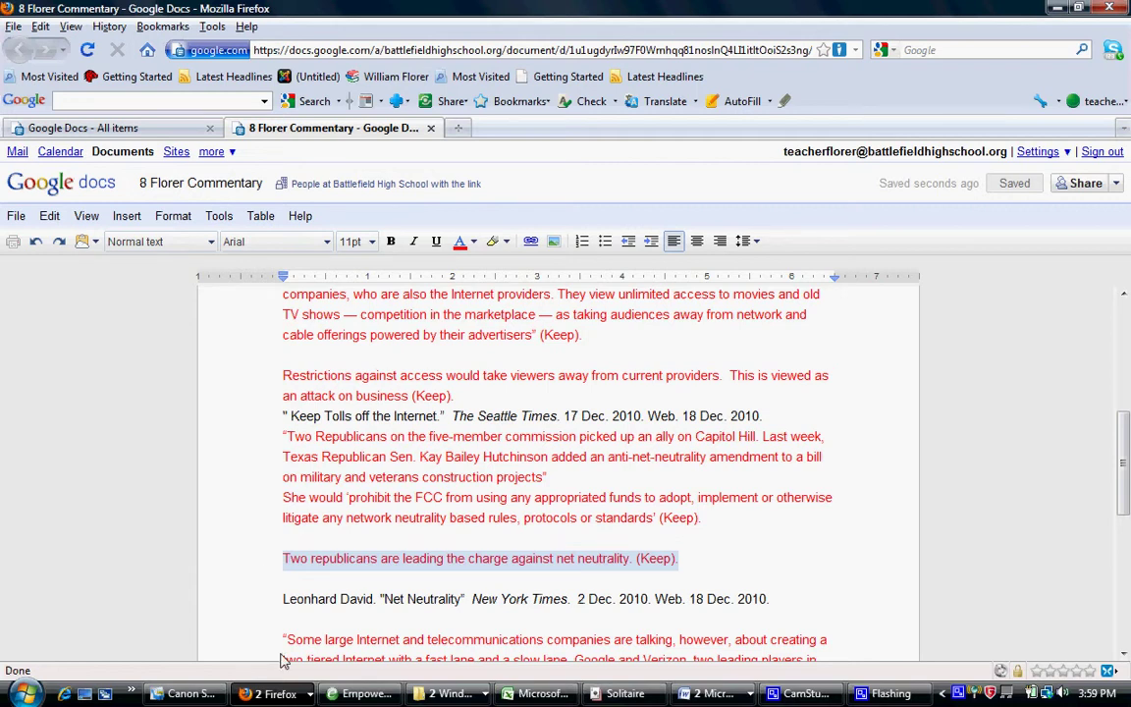
- Add blank lines after the "Restrictions against access" paraphrase under outline point C and paste the copied sentence about two republicans there
scroll(844, 626, "up", 4)
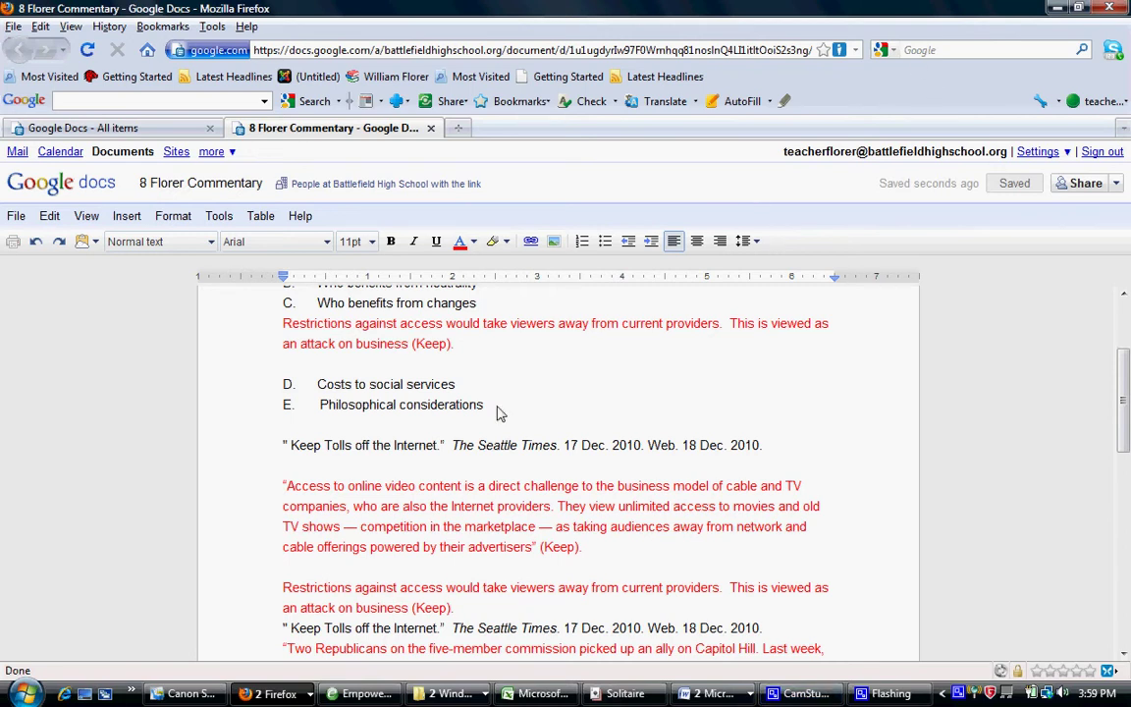
scroll(503, 410, "up", 1)
left_click(461, 386)
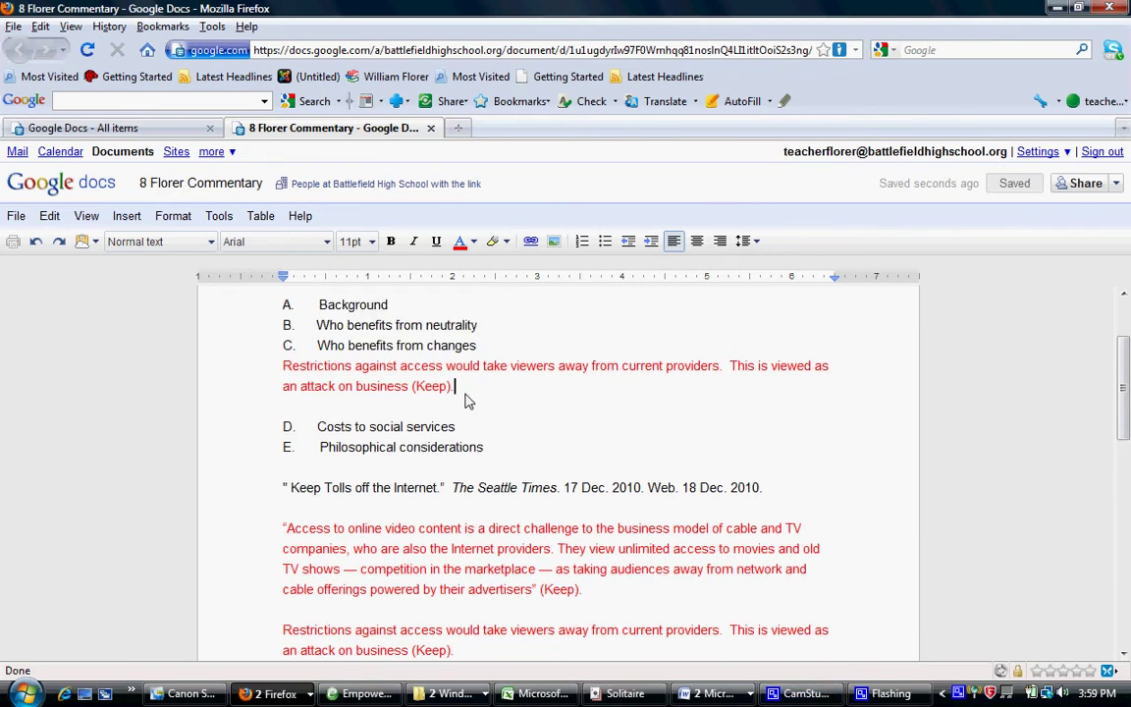
key("Return")
key("Return")
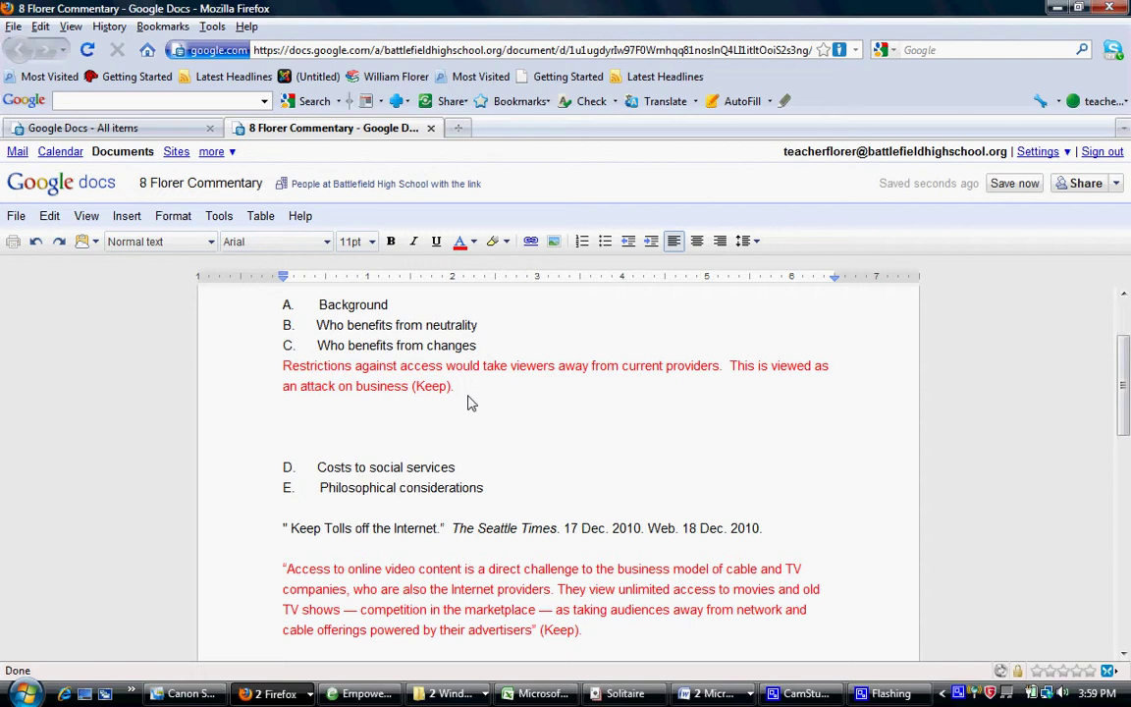
key("ctrl+v")
- Copy the paraphrase starting "A proposal of a two level program of charges would raise fees" from the pasted notes
scroll(437, 378, "down", 12)
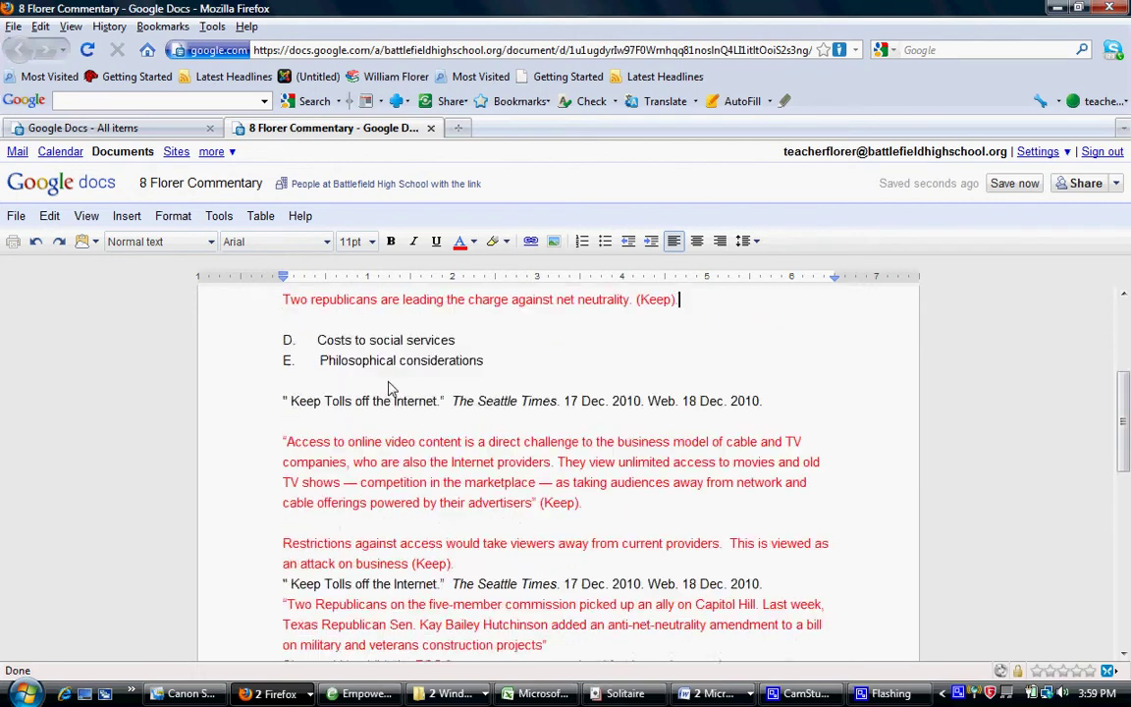
scroll(388, 425, "down", 2)
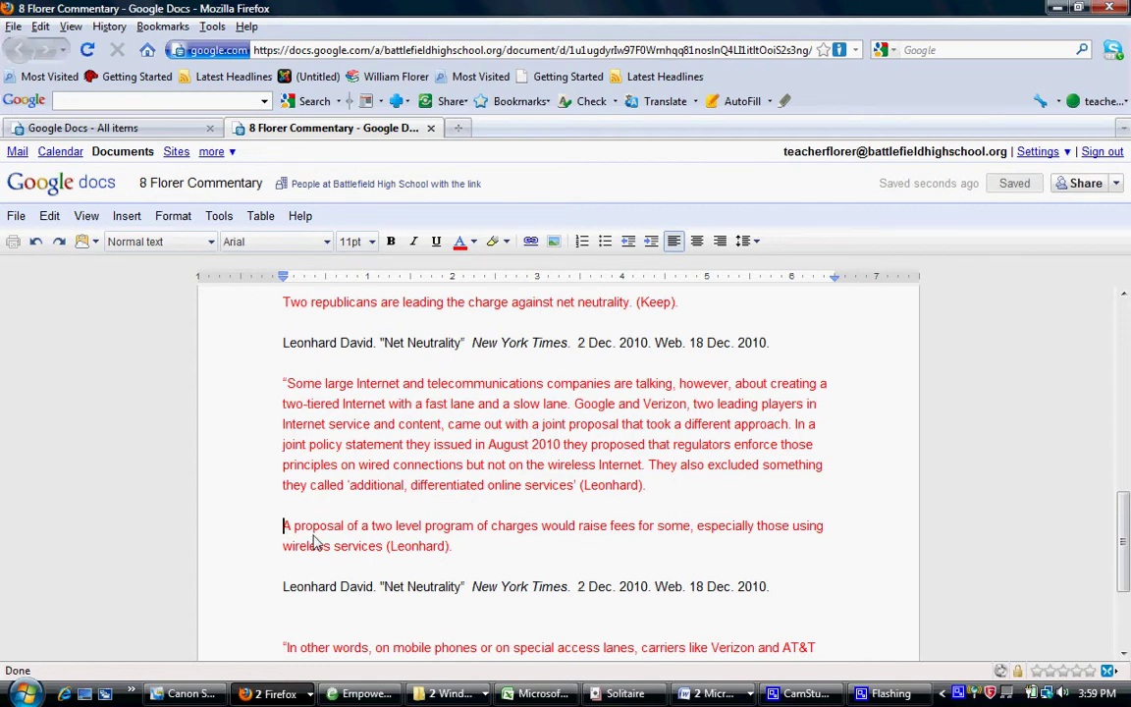
left_click_drag(314, 542, 499, 552)
key("ctrl+c")
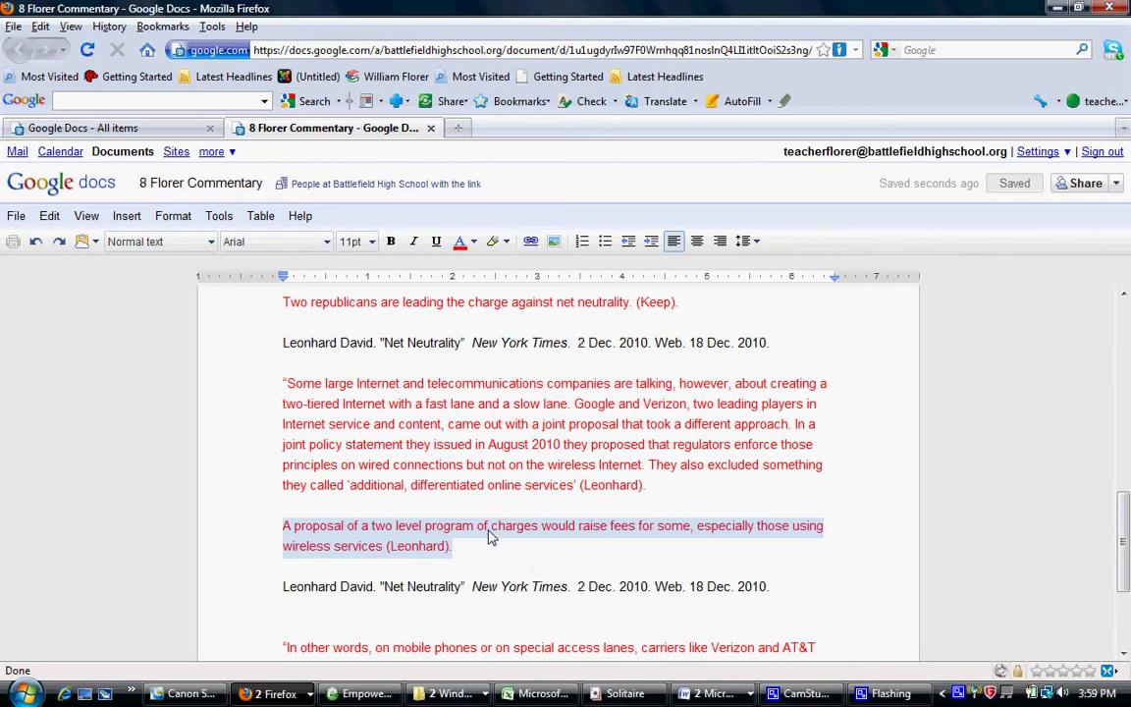
- Paste the copied paraphrase under outline point B, "Who benefits from neutrality", with blank lines separating it from points B and C
scroll(491, 535, "up", 10)
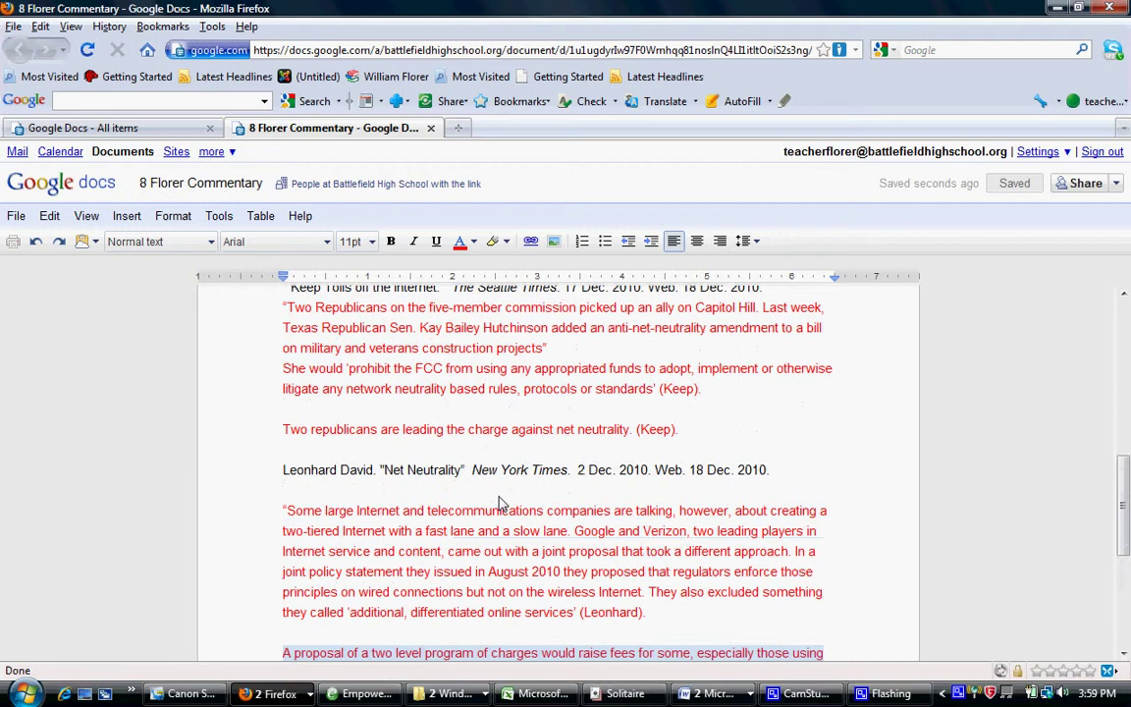
scroll(499, 504, "up", 3)
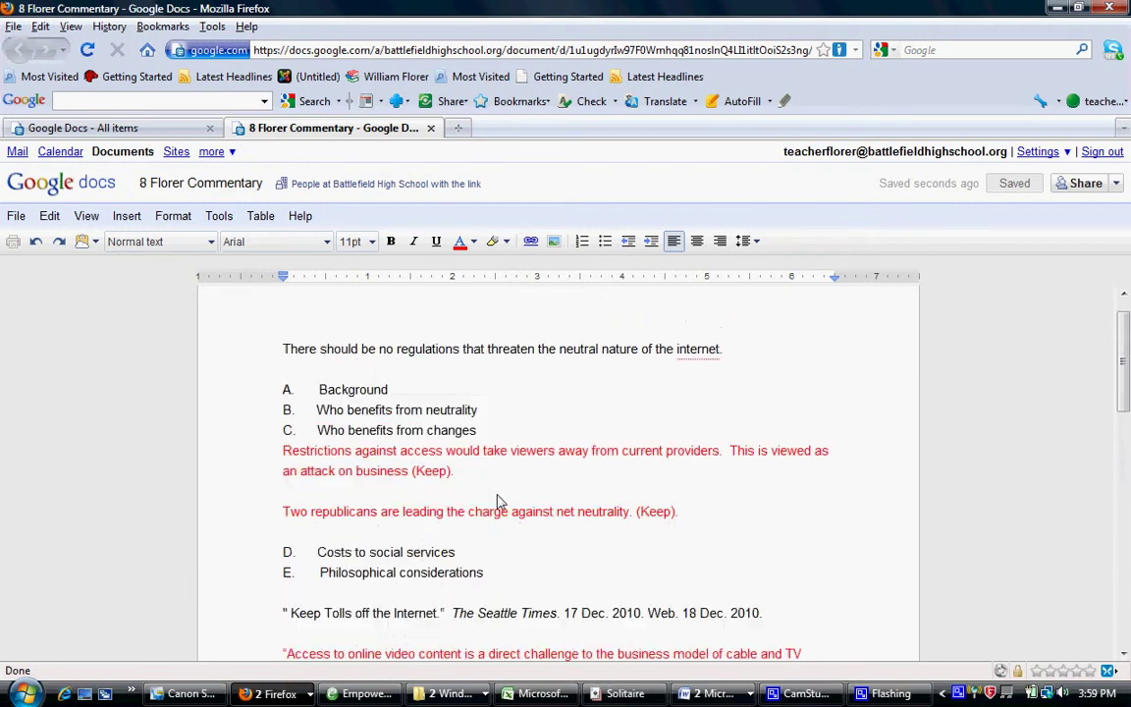
left_click(491, 413)
key("Return")
key("Return")
key("ctrl+v")
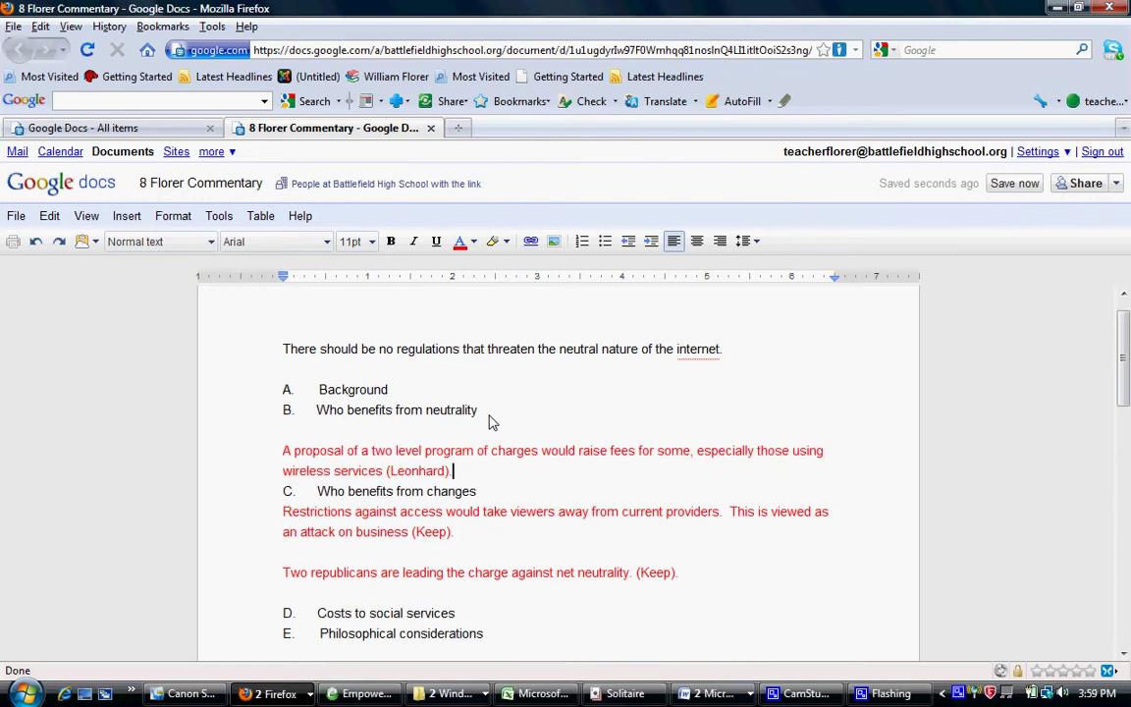
key("Return")
key("Return")
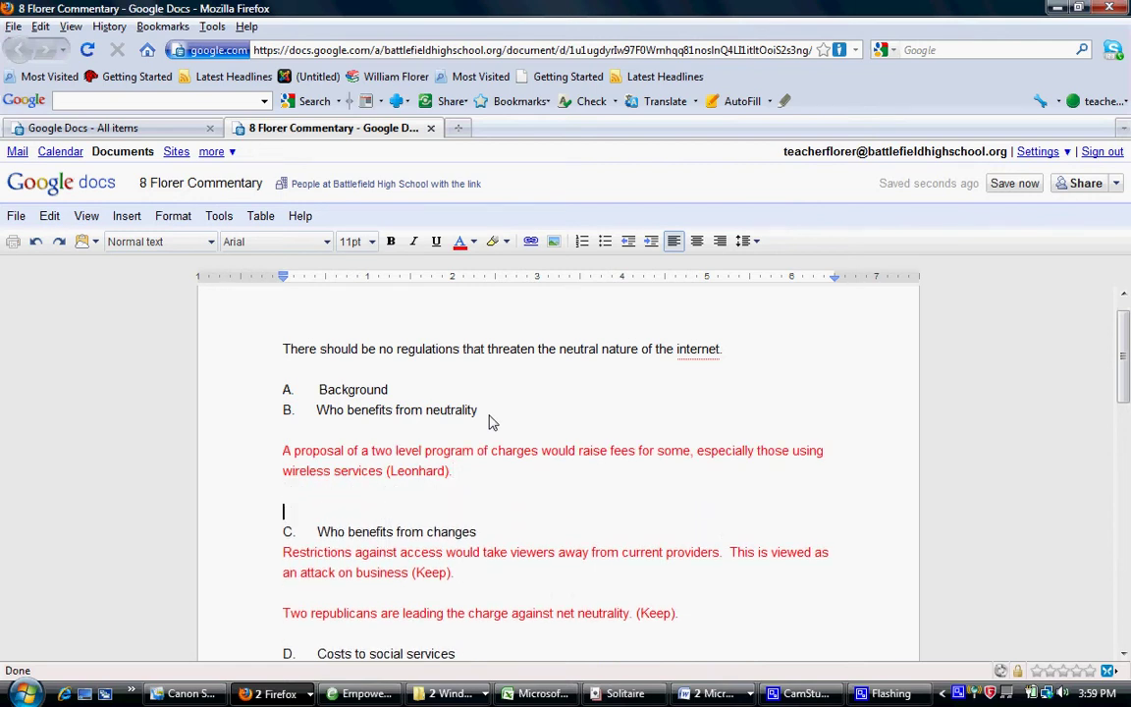
- Copy the quotation starting "In other words, on mobile phones or on special access lanes" from the end of the notes
scroll(488, 494, "down", 3)
scroll(488, 494, "down", 10)
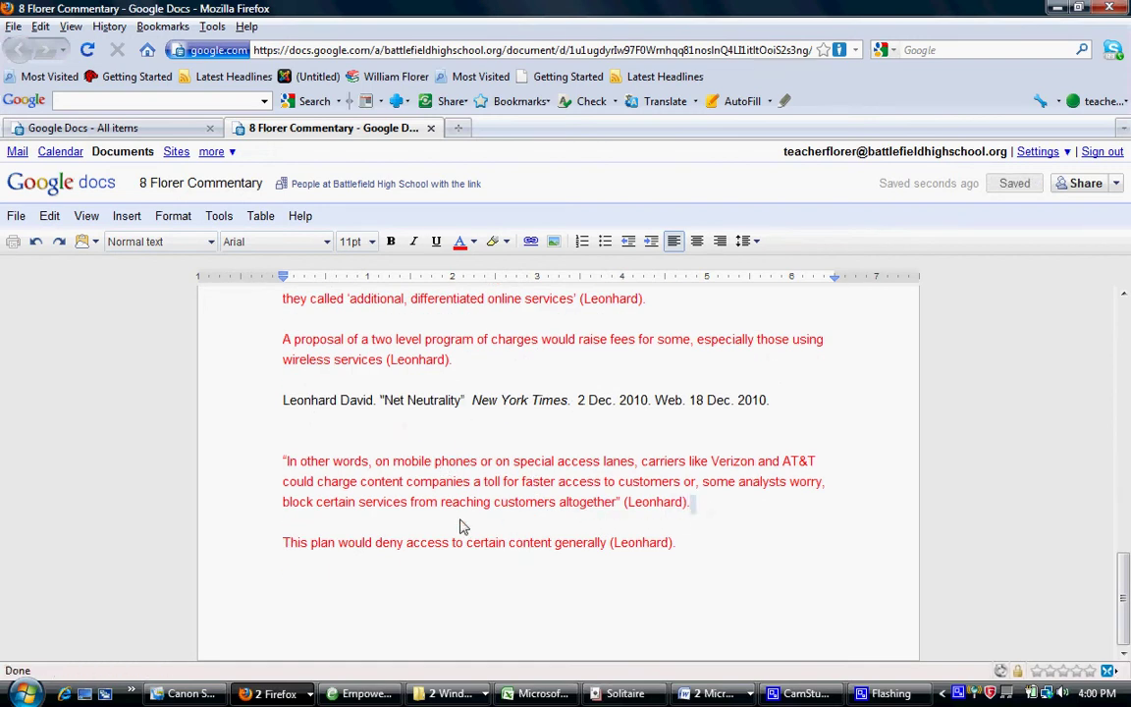
left_click_drag(702, 506, 253, 467)
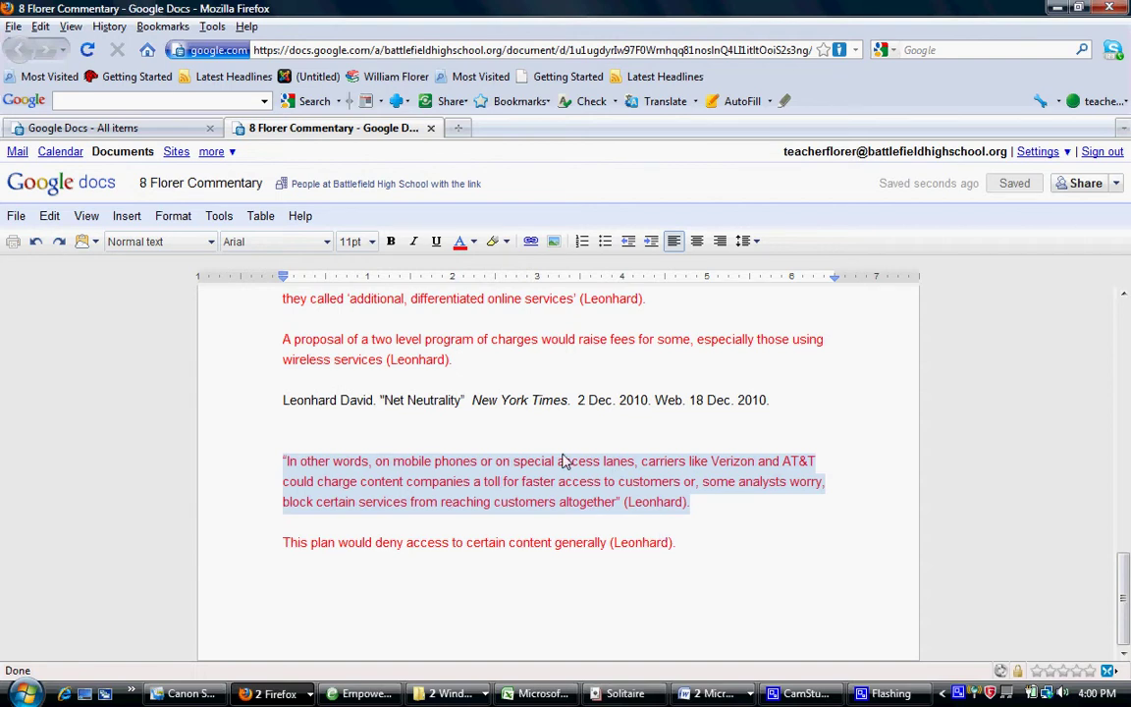
- Add blank lines below the two level program paraphrase under outline point B and paste the copied quotation there
scroll(565, 462, "up", 10)
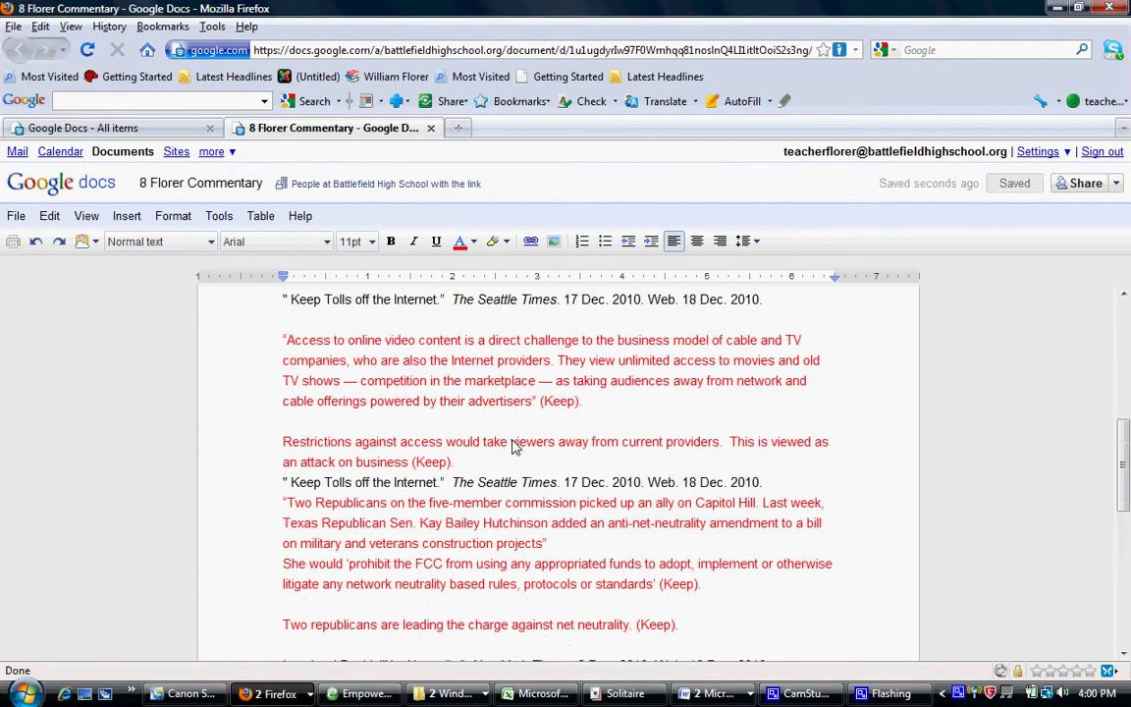
scroll(512, 447, "up", 3)
scroll(521, 455, "up", 2)
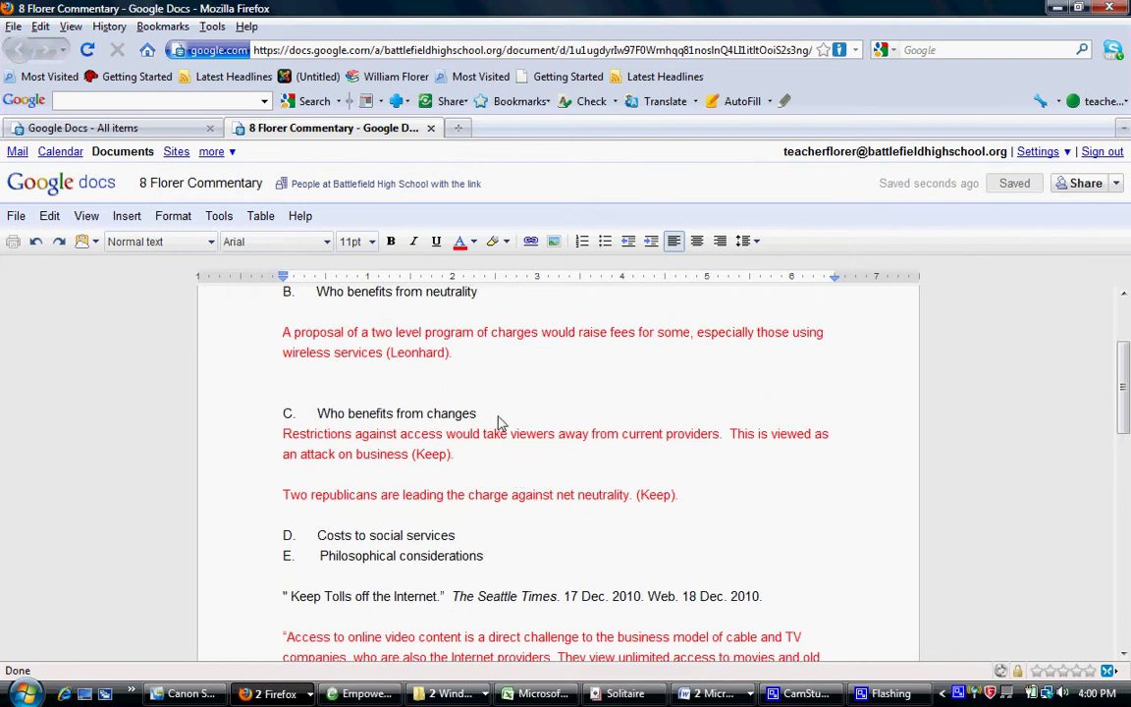
key("Return")
key("Return")
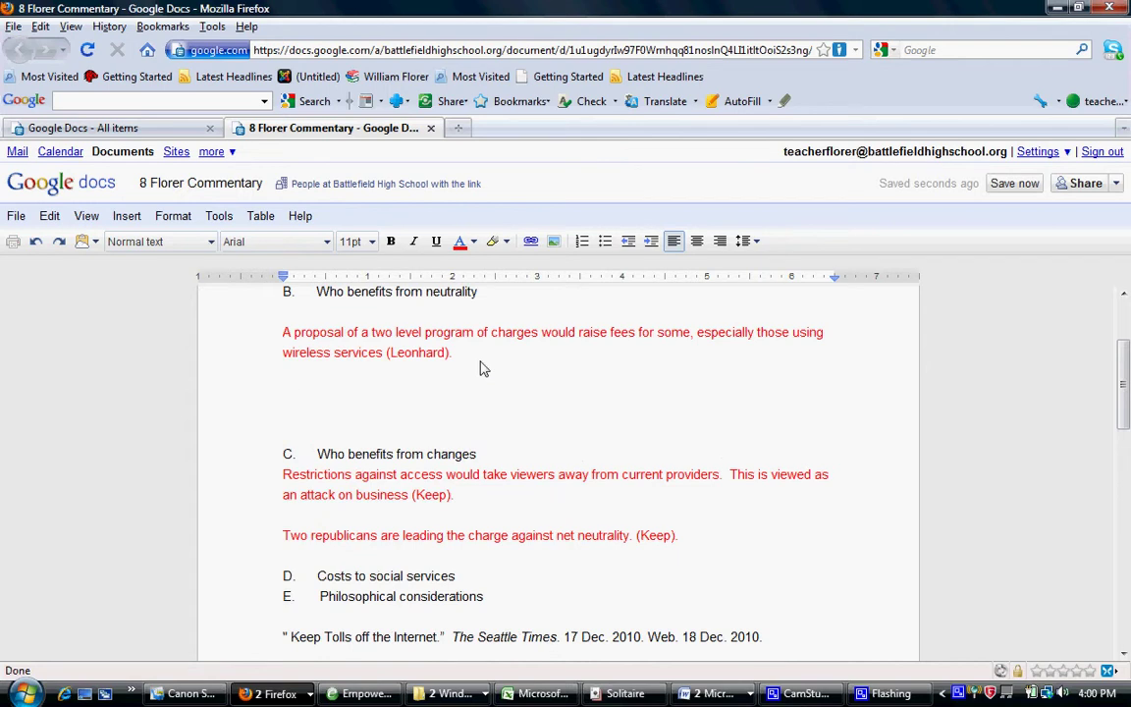
key("ctrl+v")
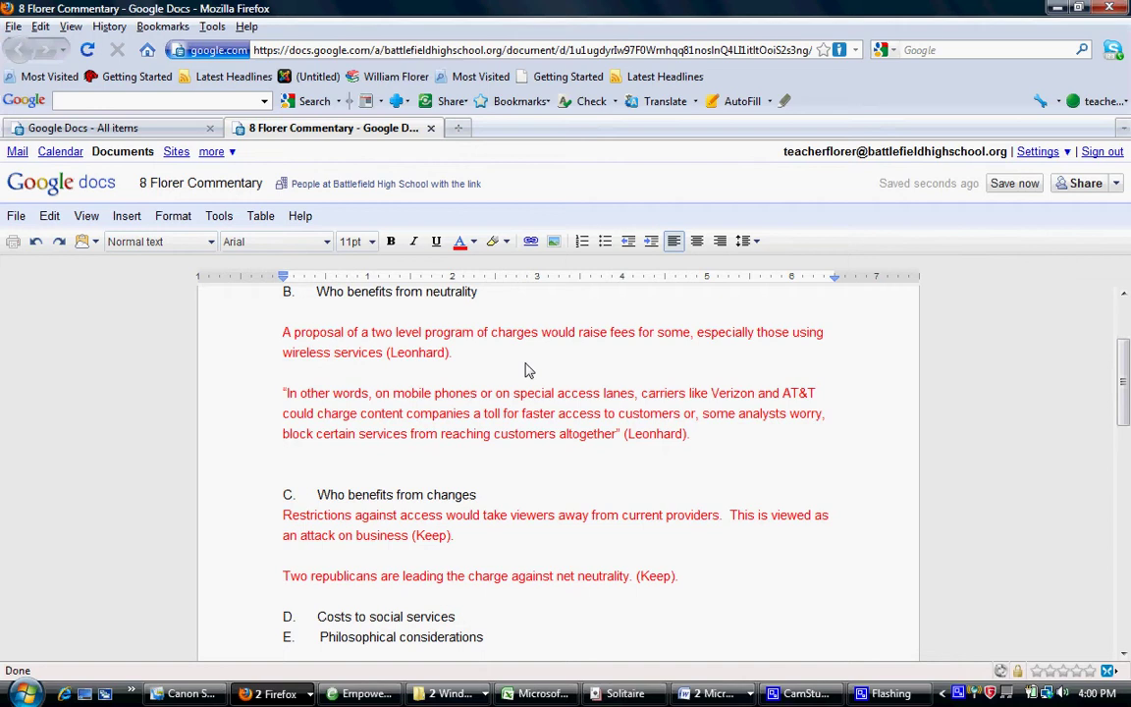
- Insert two more blank lines between the two level program paraphrase and the "In other words" quotation for commentary
left_click(483, 361)
key("Return")
key("Return")
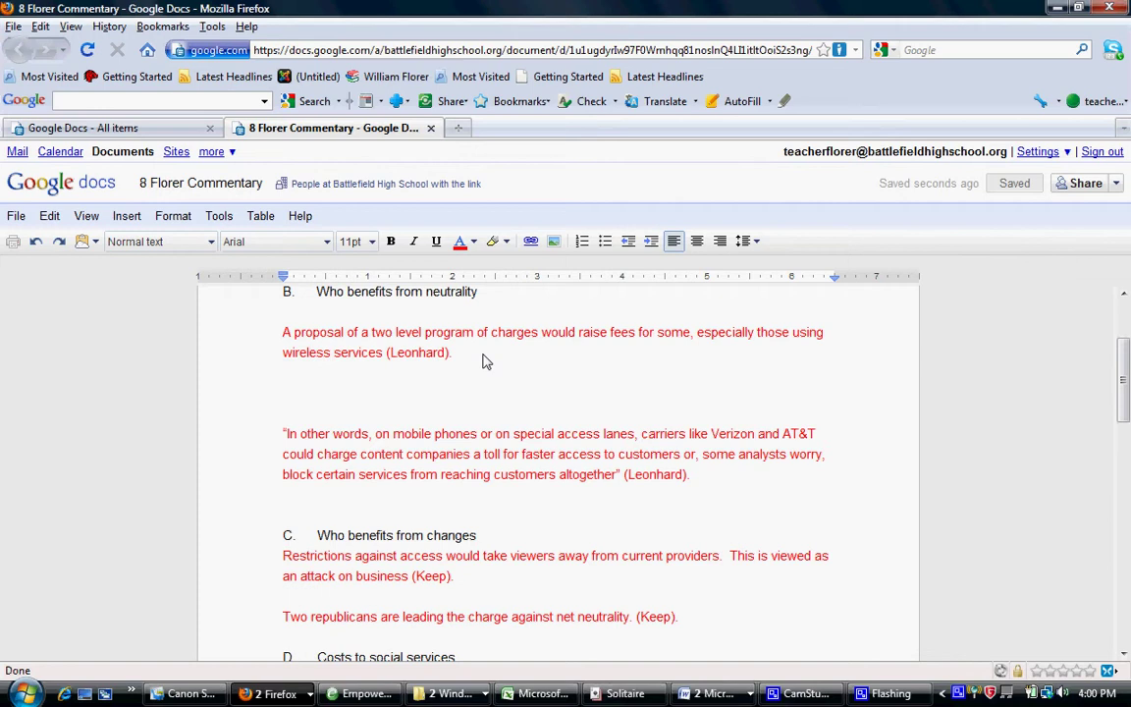
left_click(791, 694)
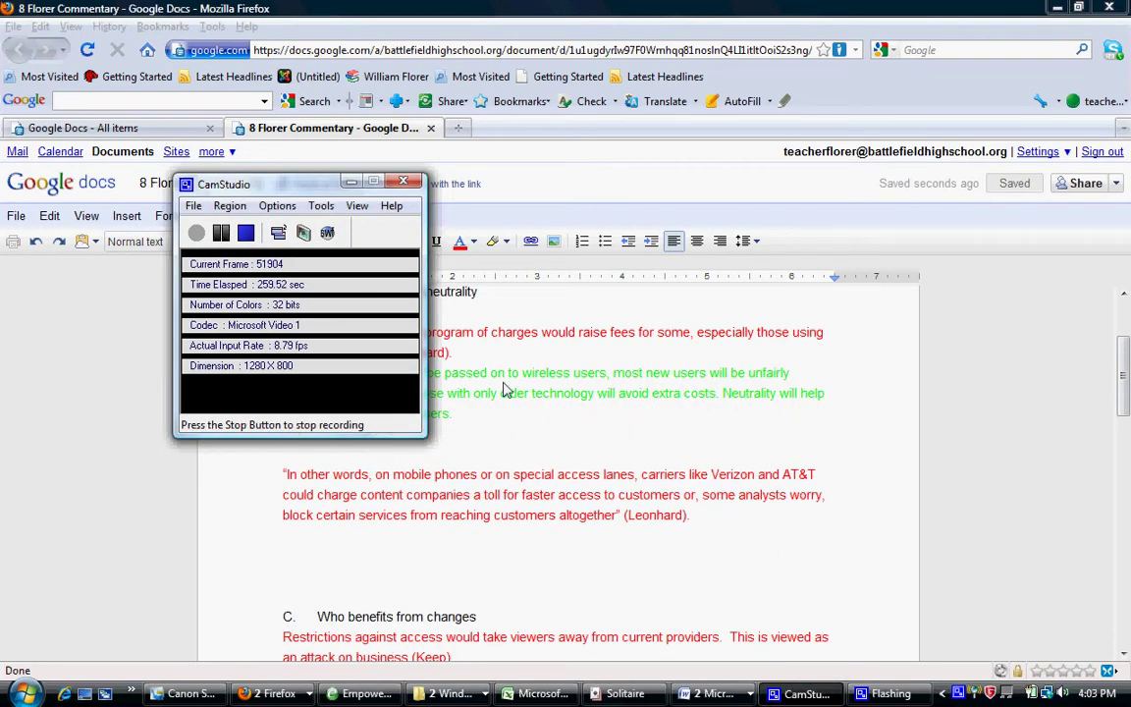
left_click(482, 438)
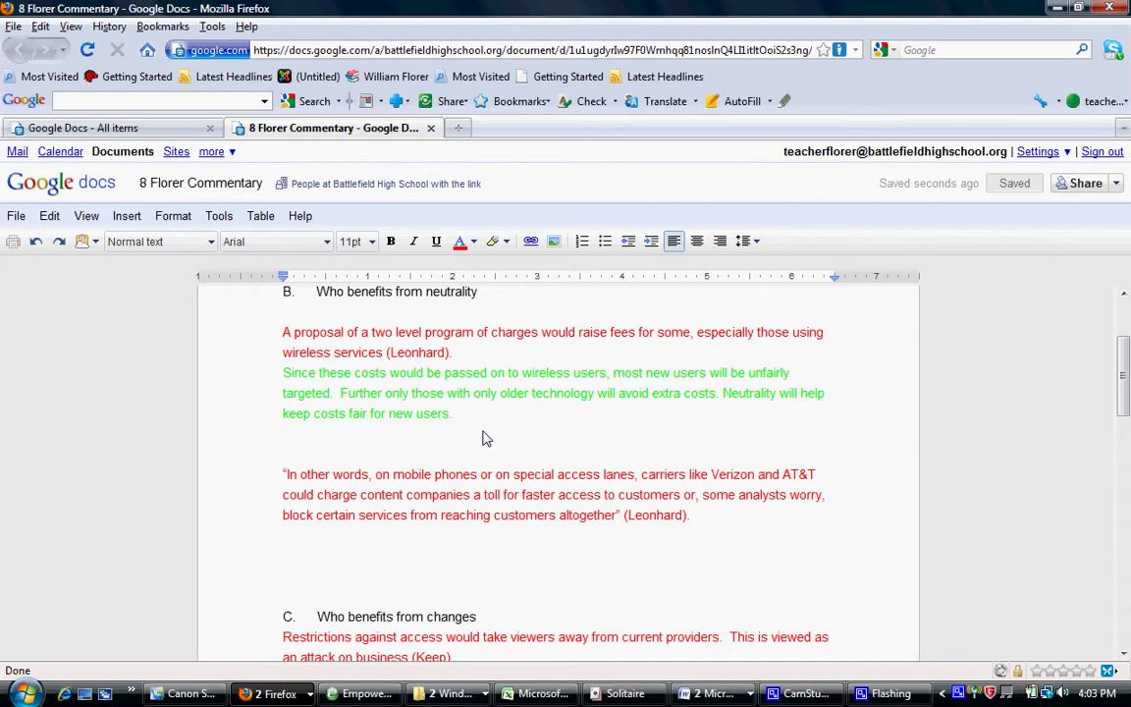
- Insert two blank lines after the "In other words" quotation under outline point B to make room for commentary
left_click(707, 520)
key("Return")
key("Return")
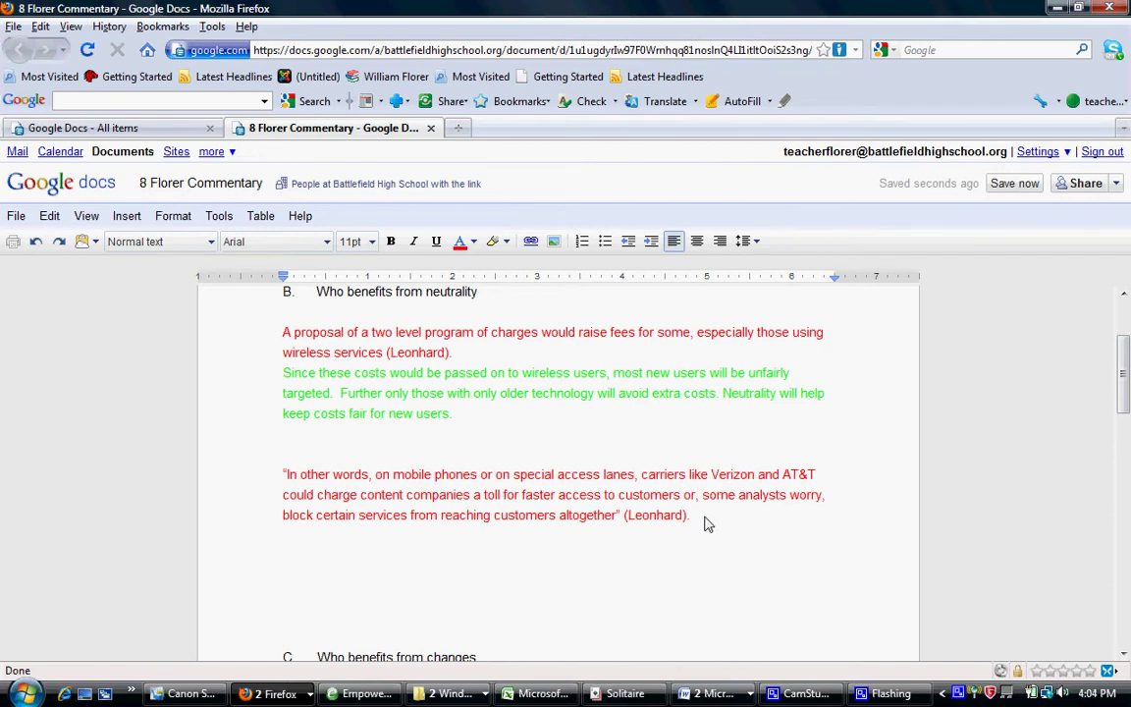
left_click(800, 694)
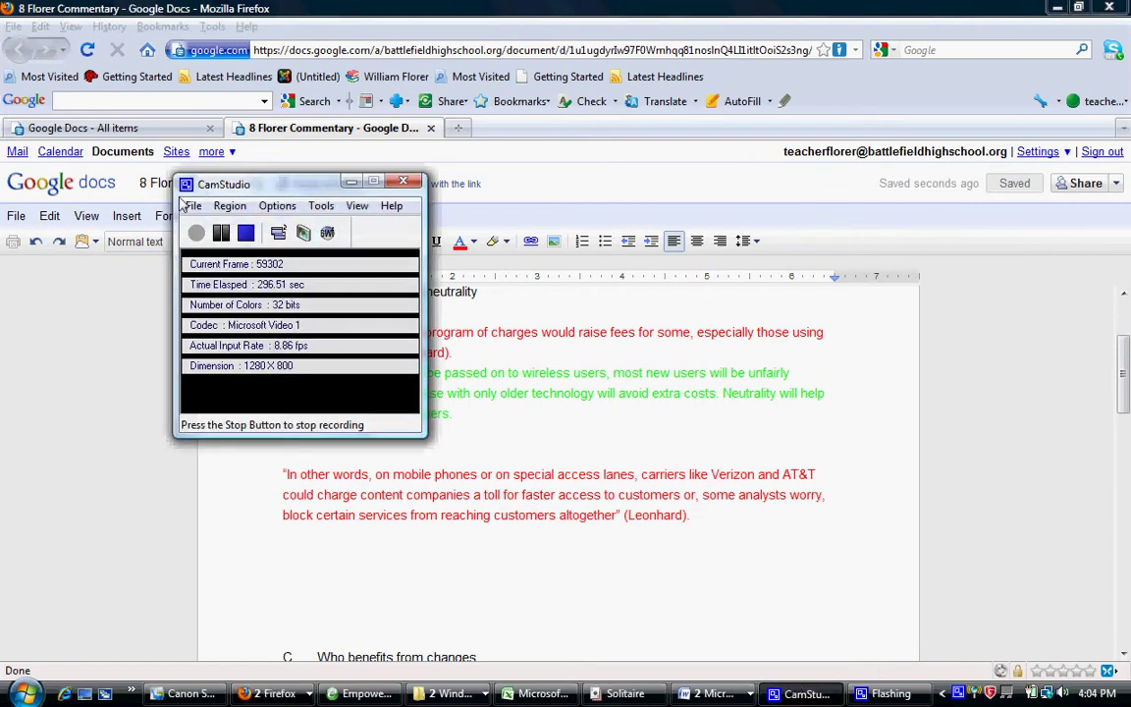
left_click(221, 232)
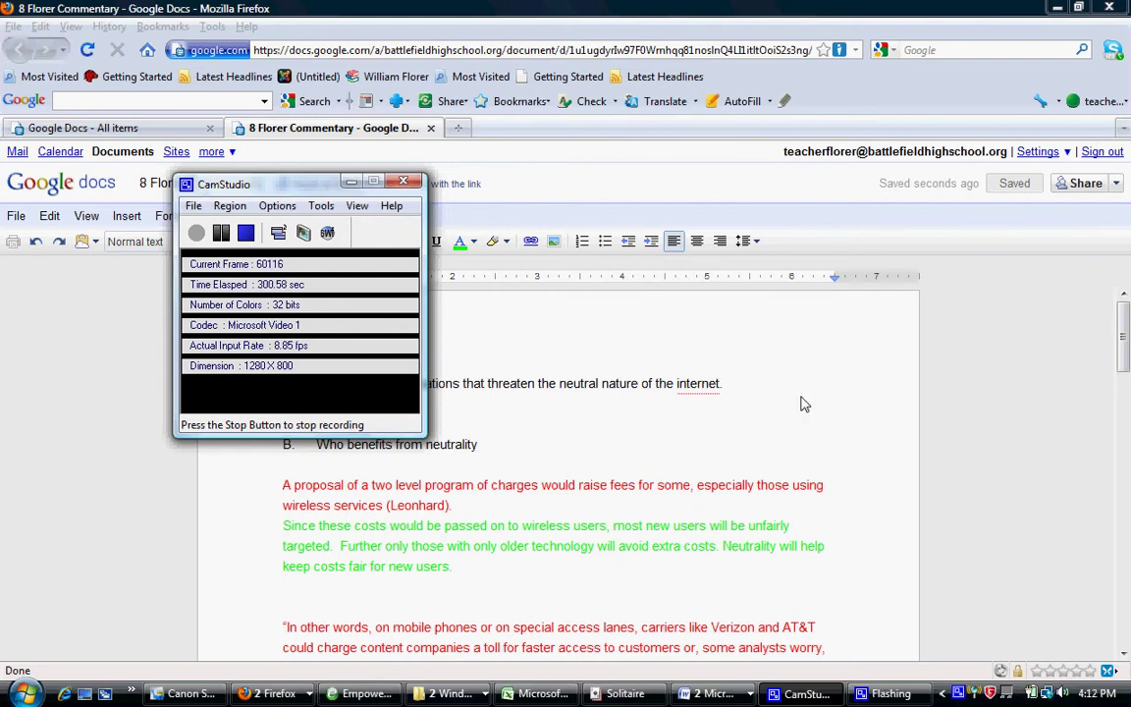
left_click(957, 371)
- Review the green commentary written beneath each red note under outline points B and C
scroll(961, 373, "down", 2)
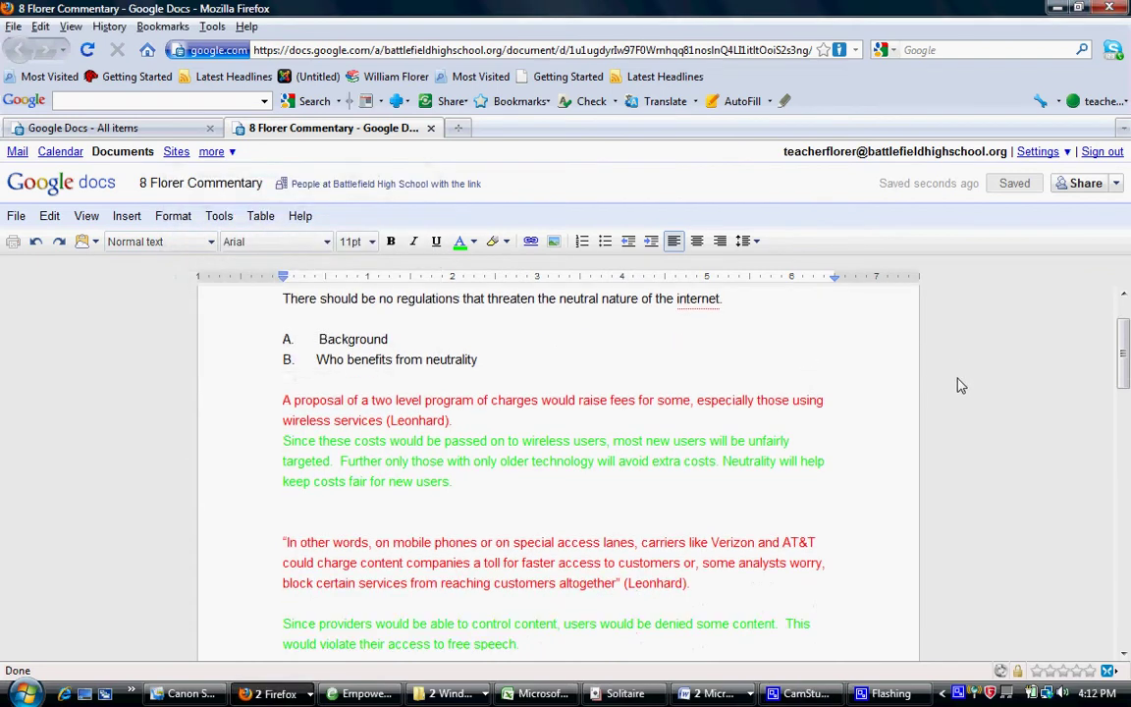
scroll(962, 386, "down", 3)
scroll(960, 386, "down", 6)
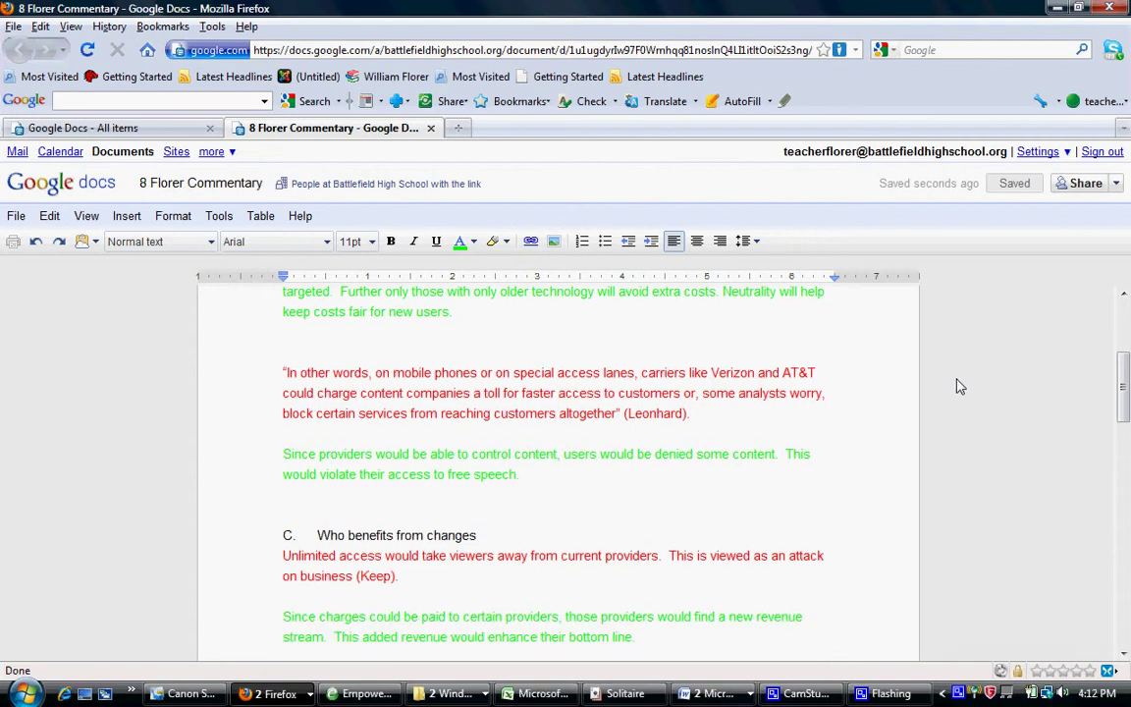
scroll(960, 386, "down", 3)
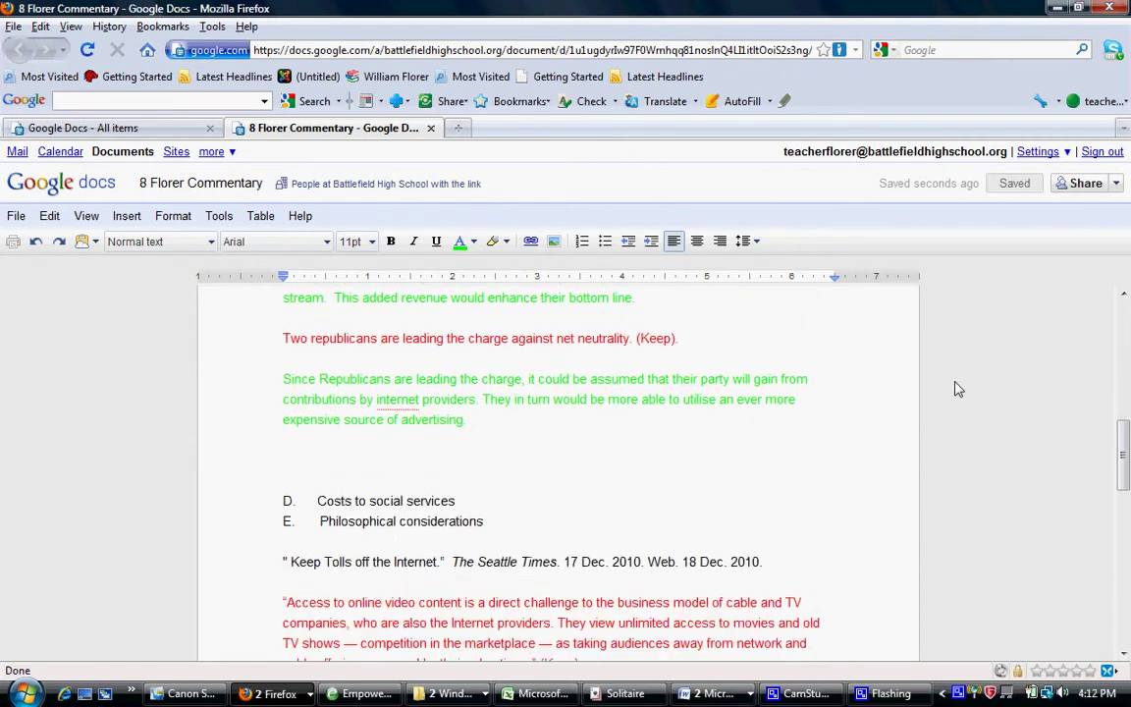
scroll(957, 390, "down", 3)
scroll(953, 391, "up", 8)
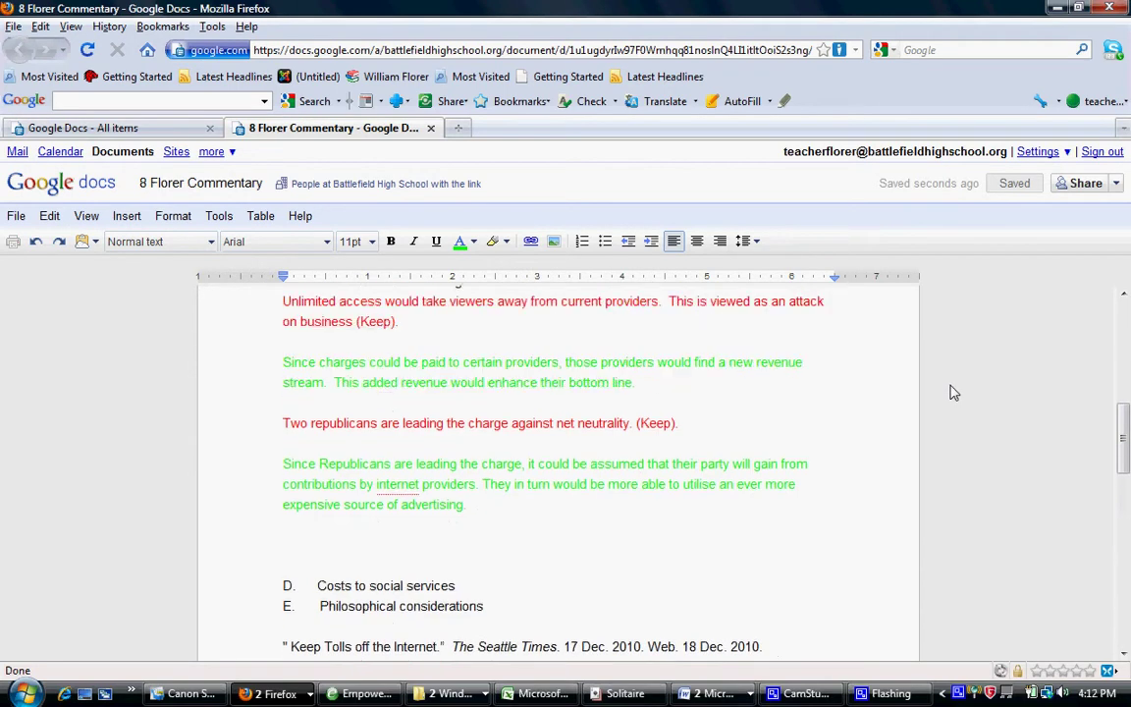
scroll(953, 392, "up", 11)
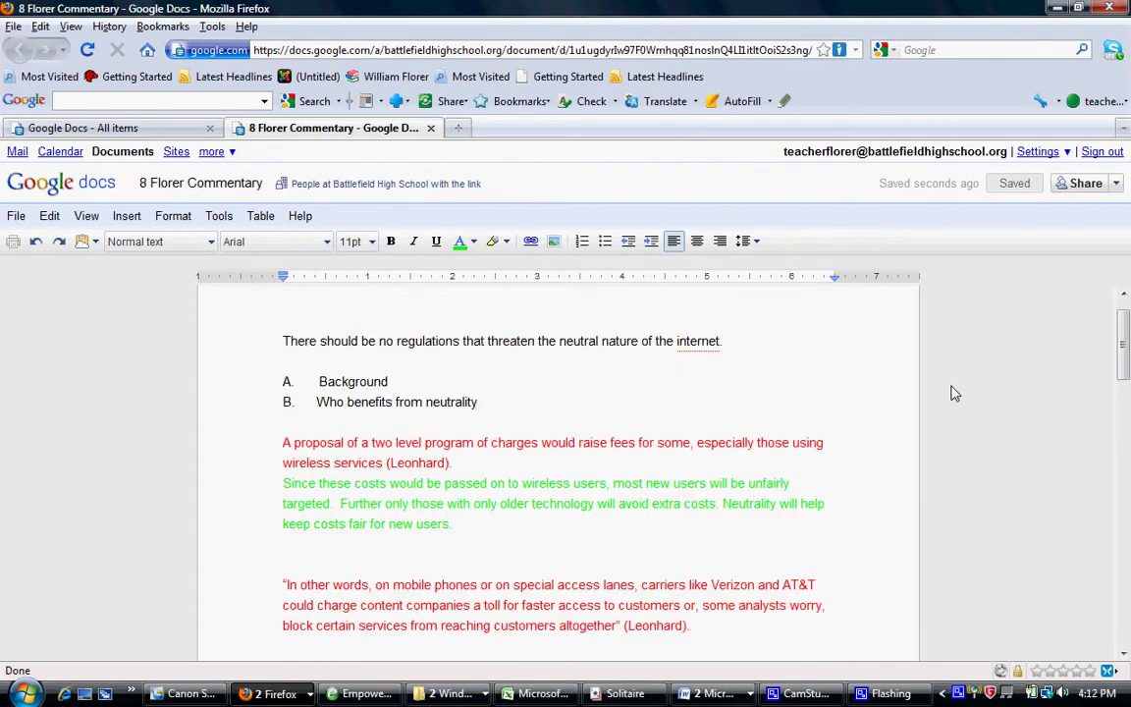
- Compare the sorted notes and commentary under points B and C with the original source notes below the outline
scroll(952, 393, "down", 2)
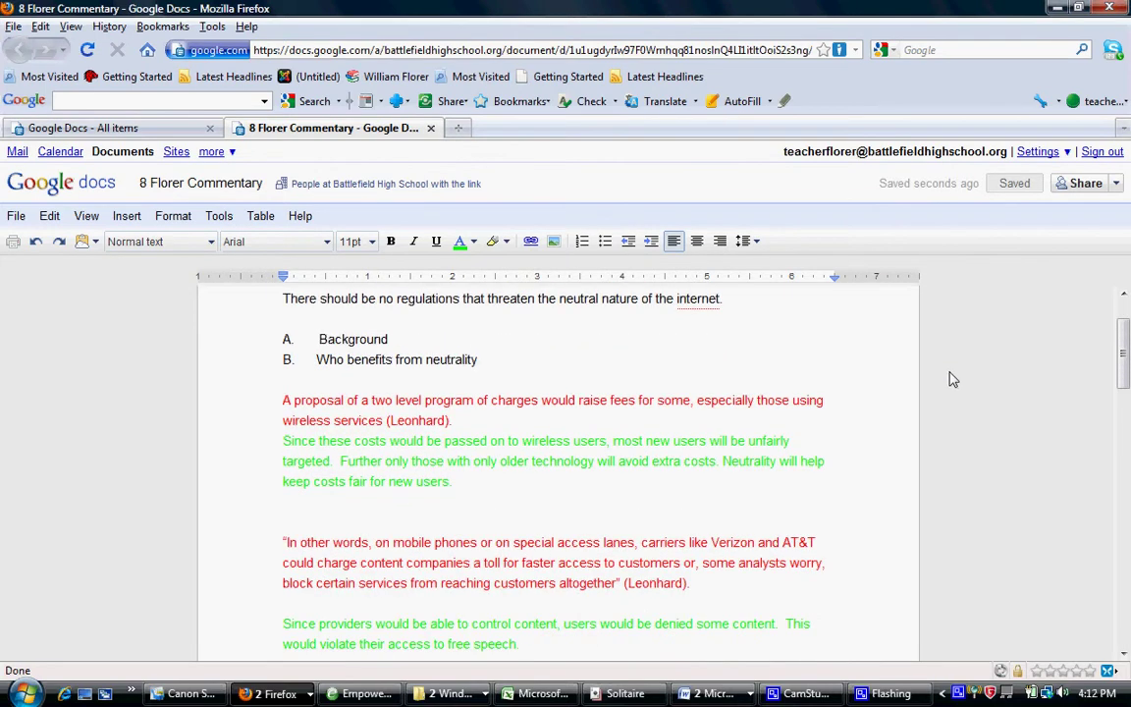
scroll(950, 388, "down", 4)
scroll(948, 380, "down", 9)
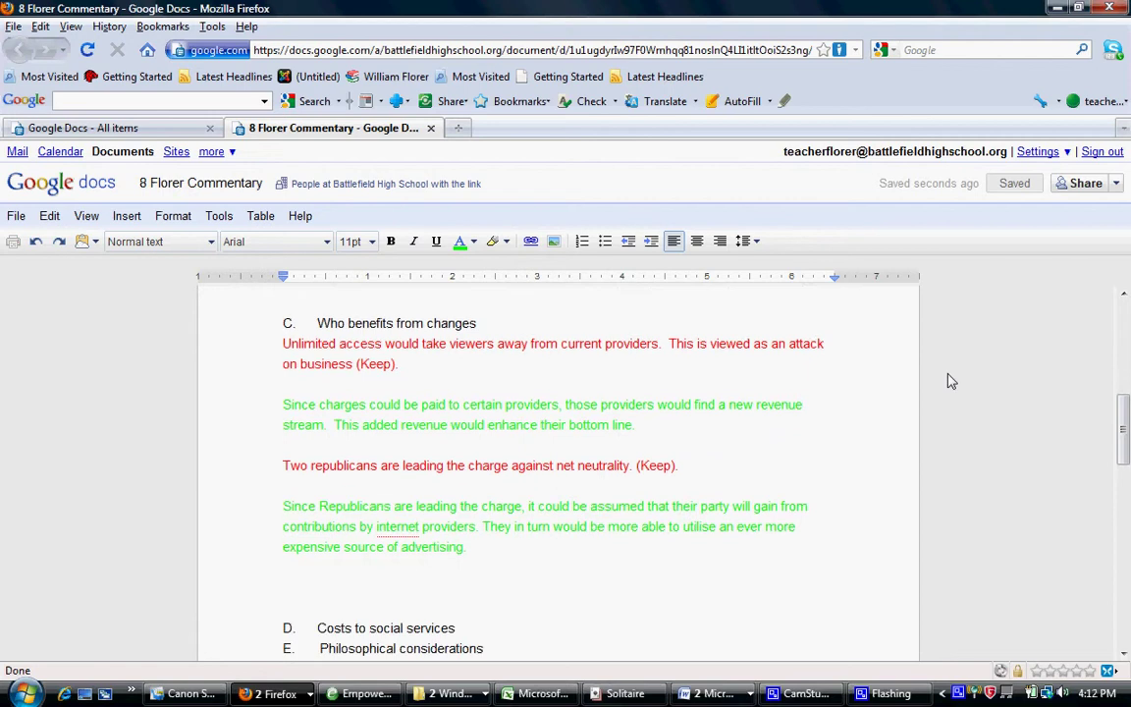
scroll(938, 383, "down", 3)
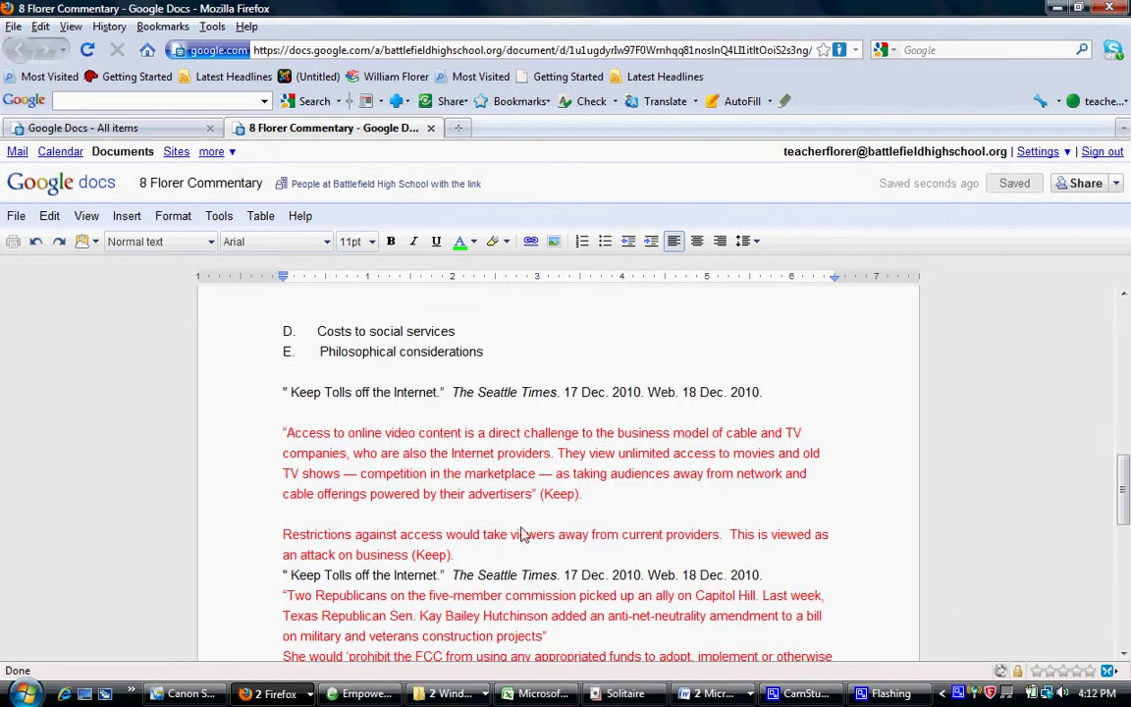
scroll(351, 616, "down", 6)
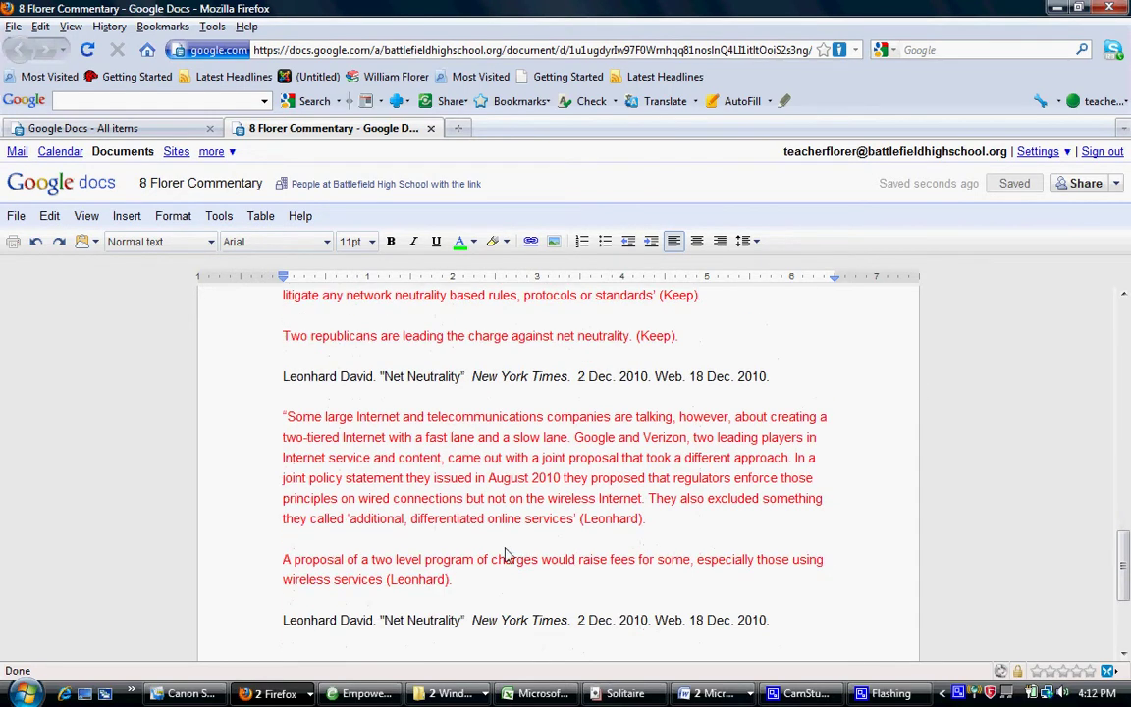
scroll(525, 555, "up", 18)
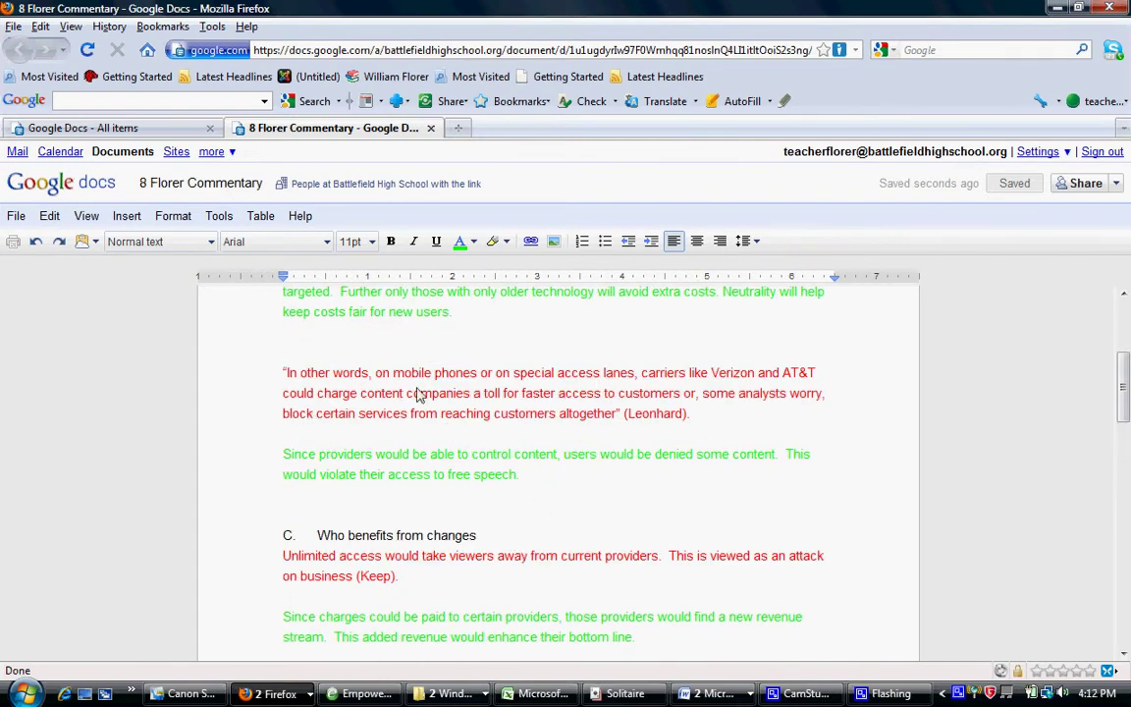
scroll(629, 415, "up", 1)
scroll(363, 476, "down", 3)
scroll(364, 481, "down", 12)
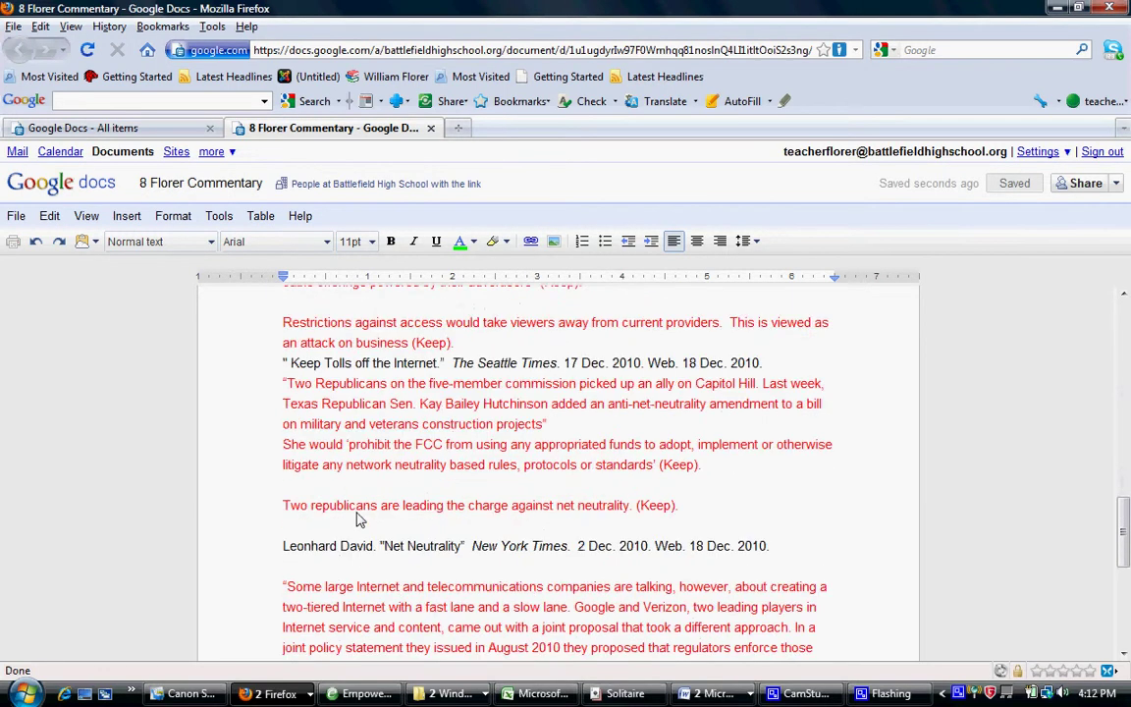
scroll(358, 535, "up", 12)
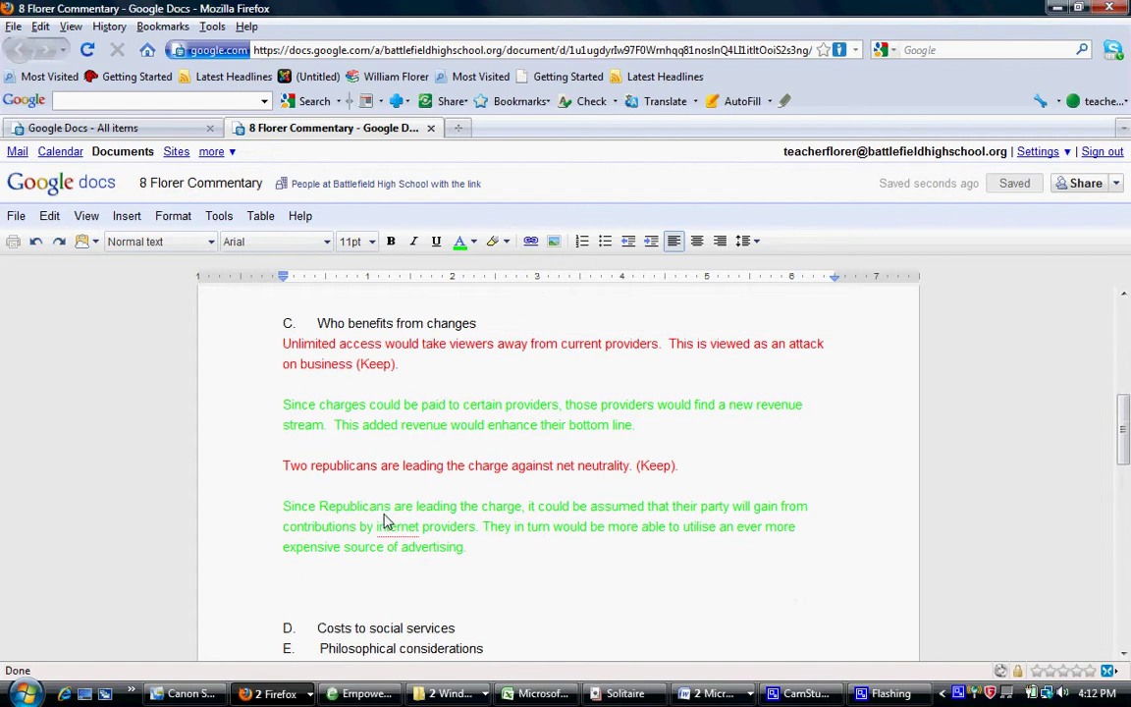
scroll(461, 451, "up", 2)
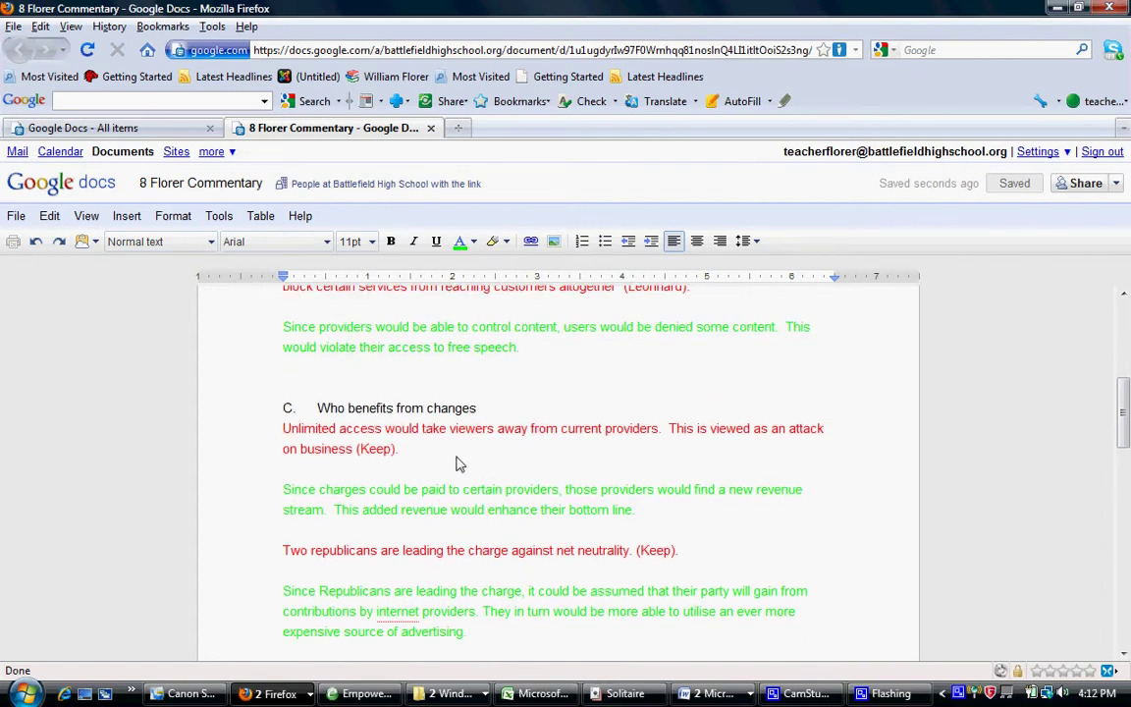
- Remove the period before the "(Keep)" citation in the "Two republicans" note under outline point C
scroll(421, 470, "up", 2)
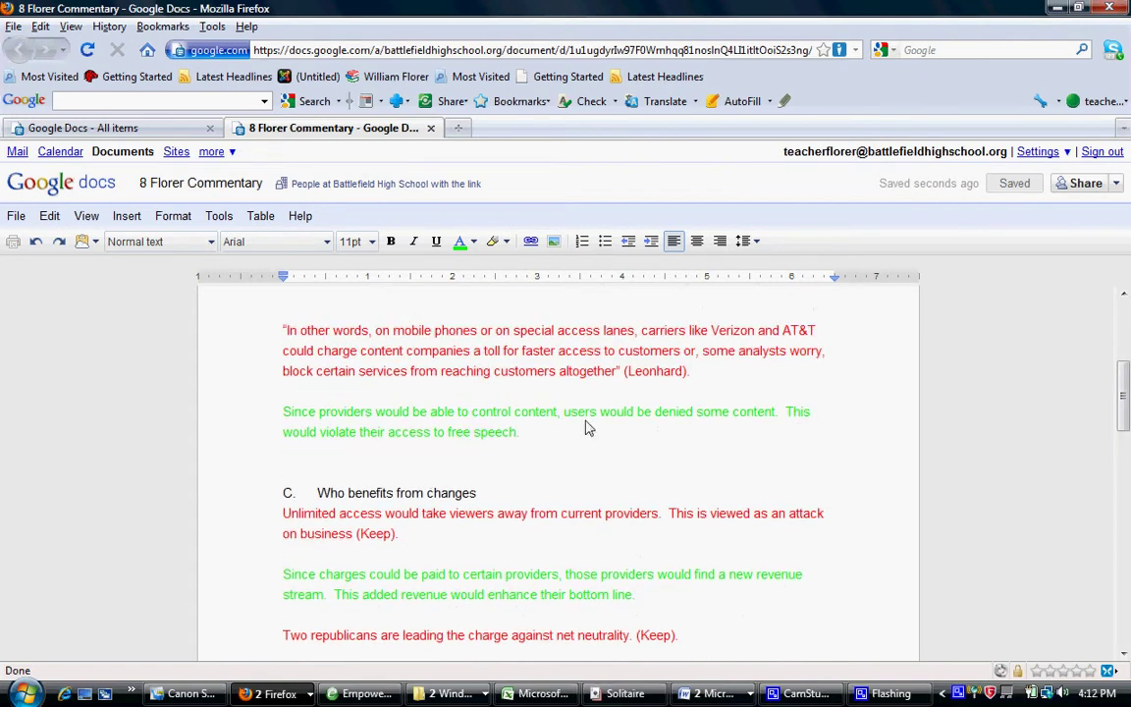
scroll(474, 460, "up", 5)
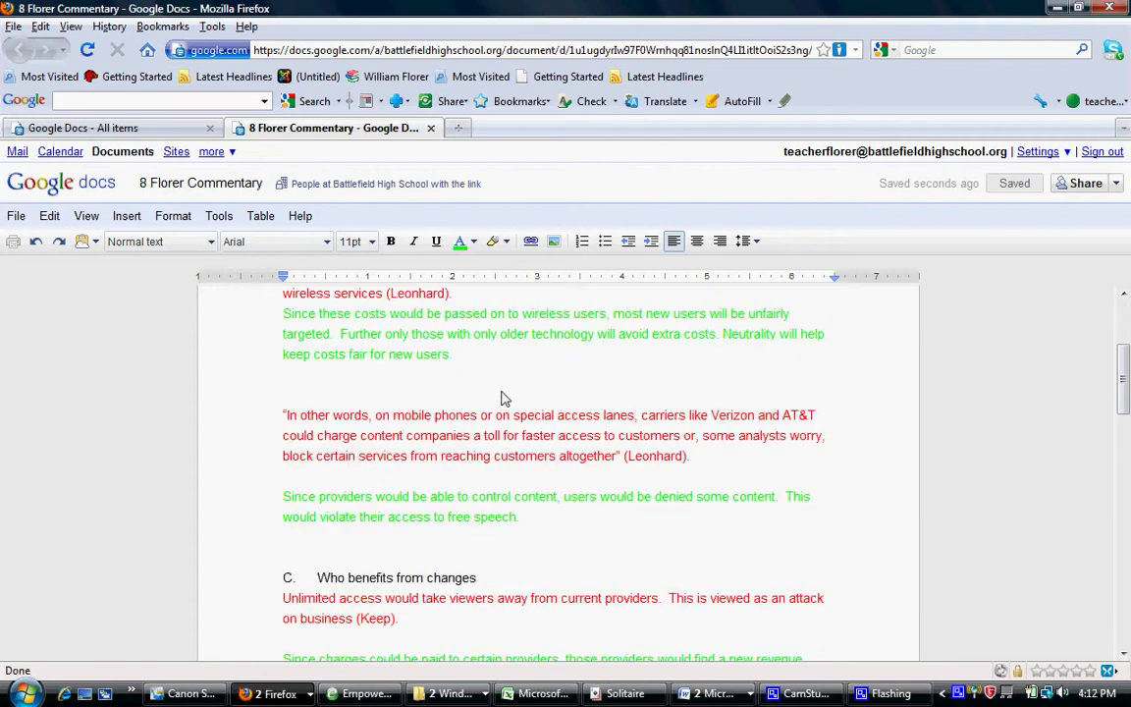
scroll(488, 401, "down", 8)
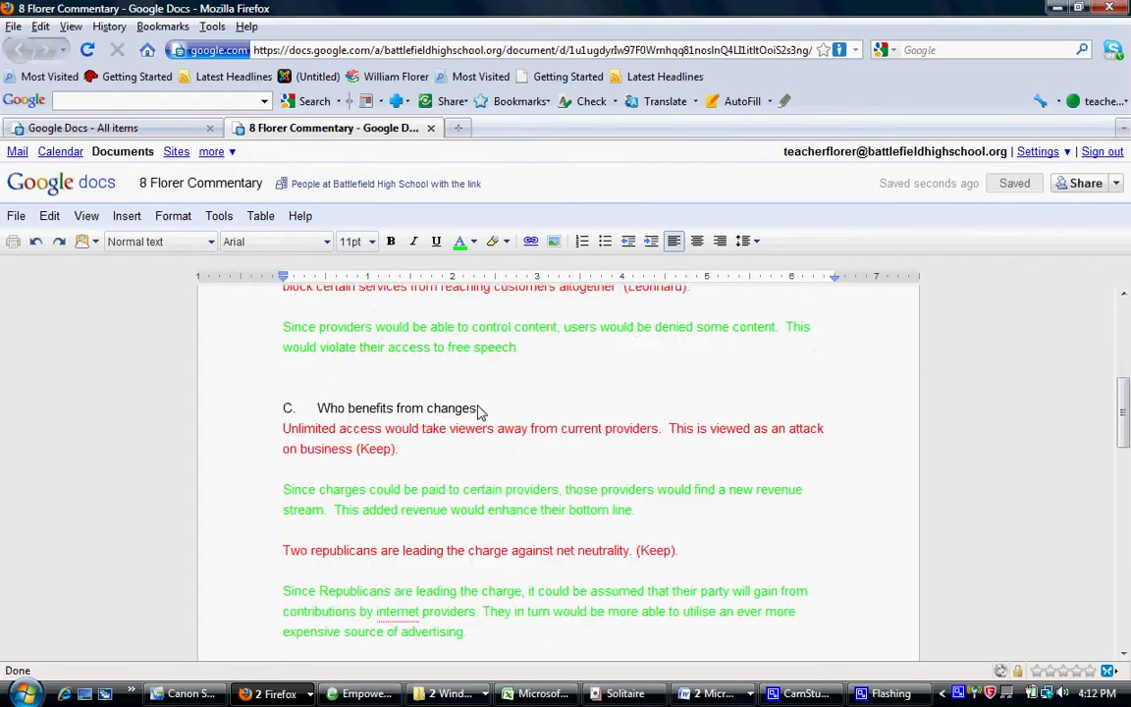
scroll(481, 413, "down", 2)
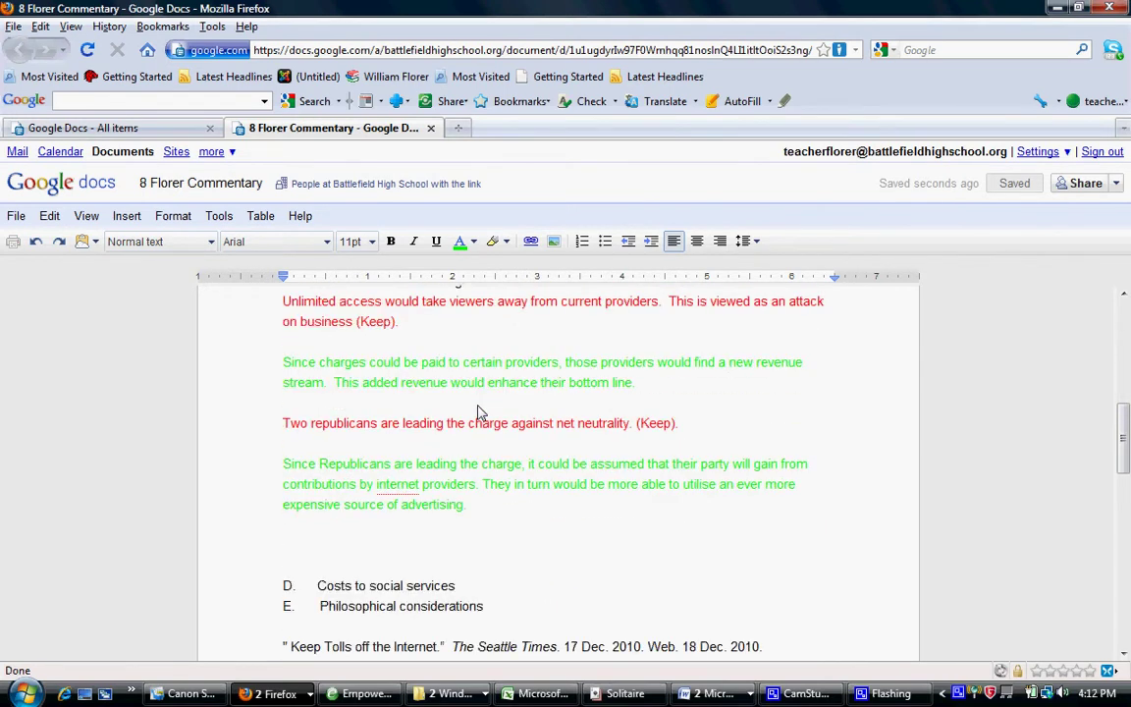
left_click(637, 427)
key("BackSpace")
key("BackSpace")
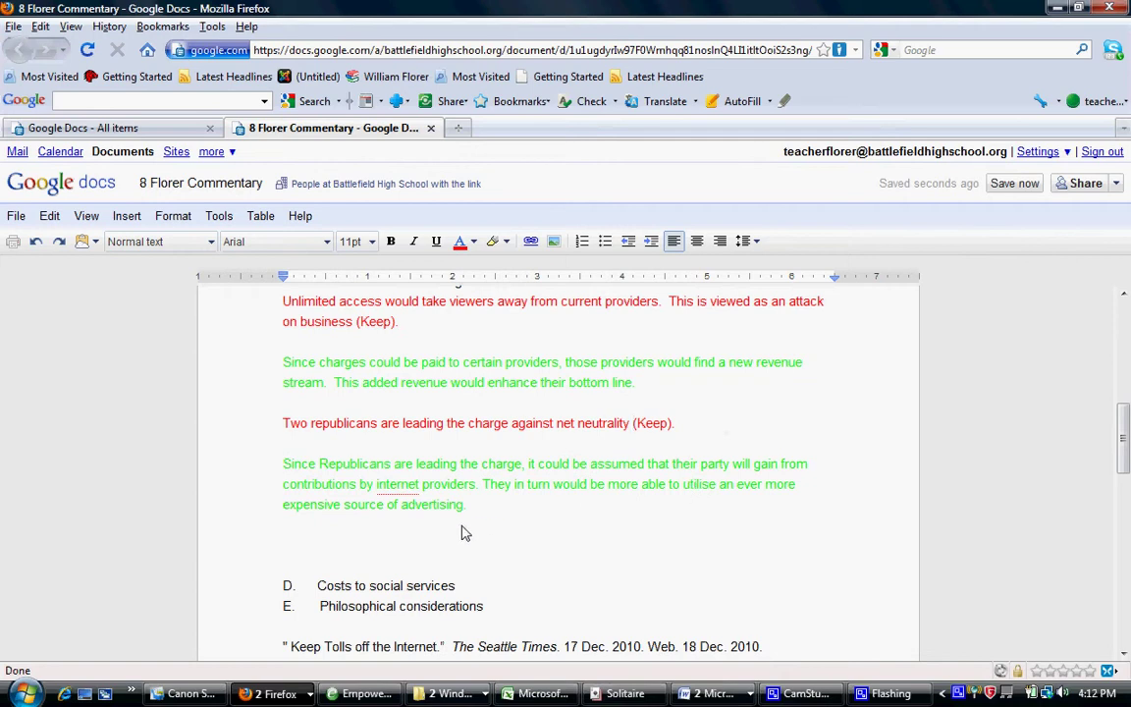
left_click(519, 465)
type(",")
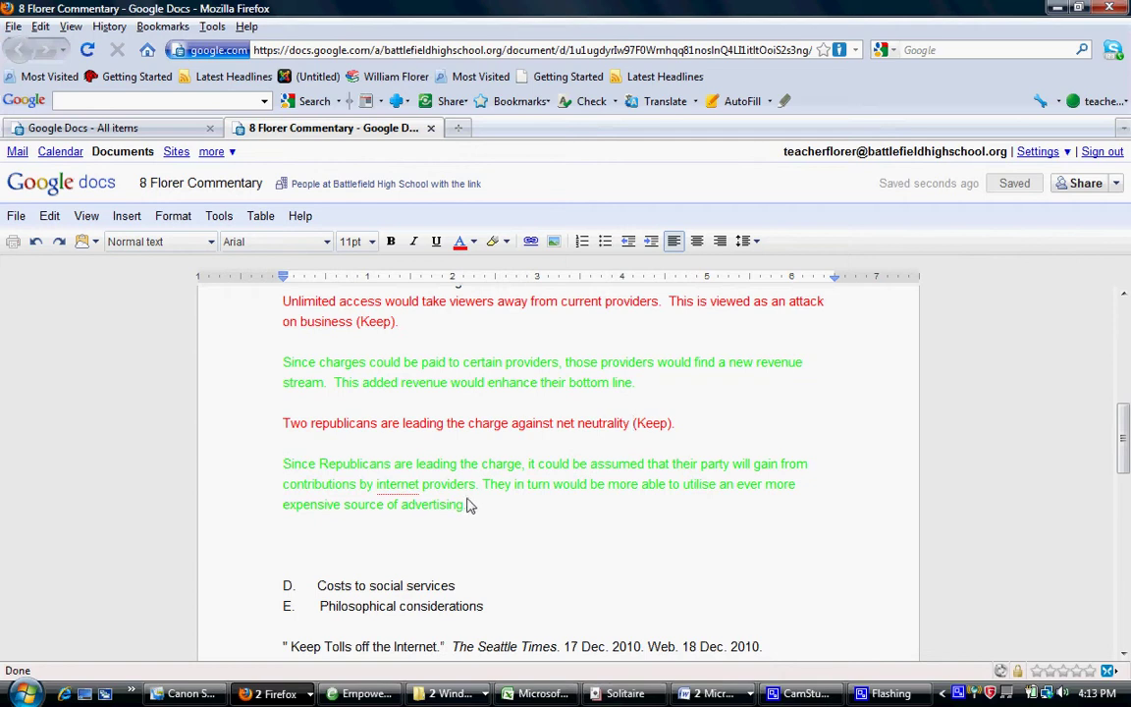
- Highlight the "Two republicans" note together with its green commentary under point C to examine them as a pair, then clear the selection
left_click_drag(494, 518, 222, 417)
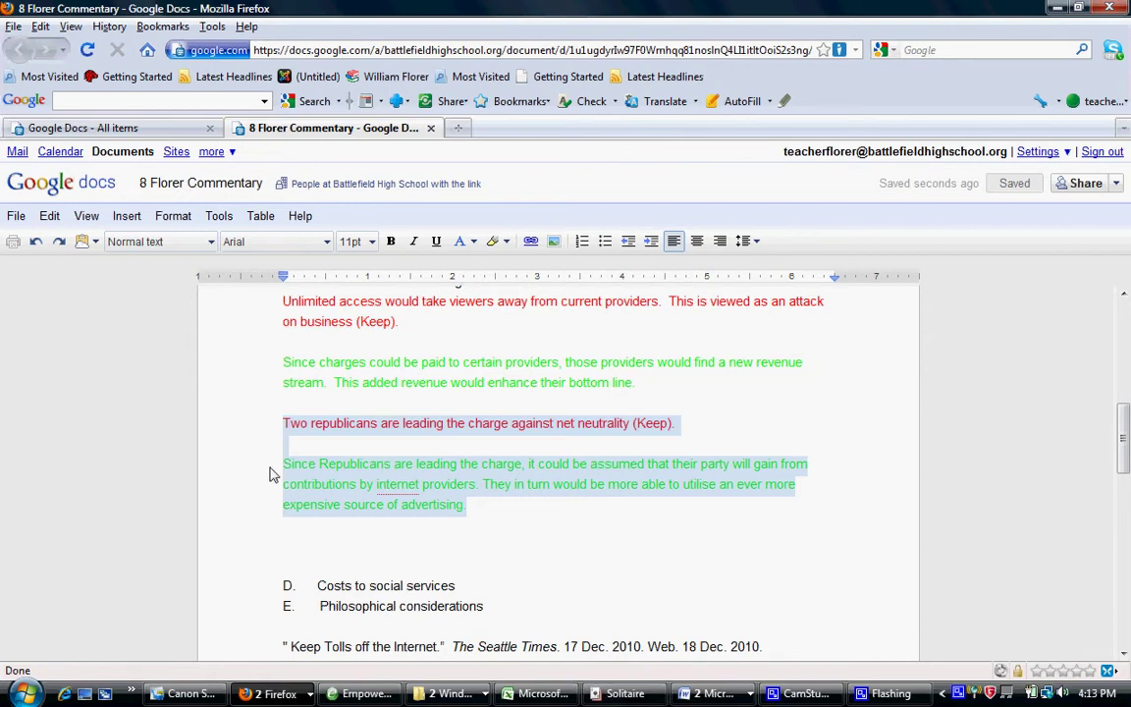
left_click(283, 443)
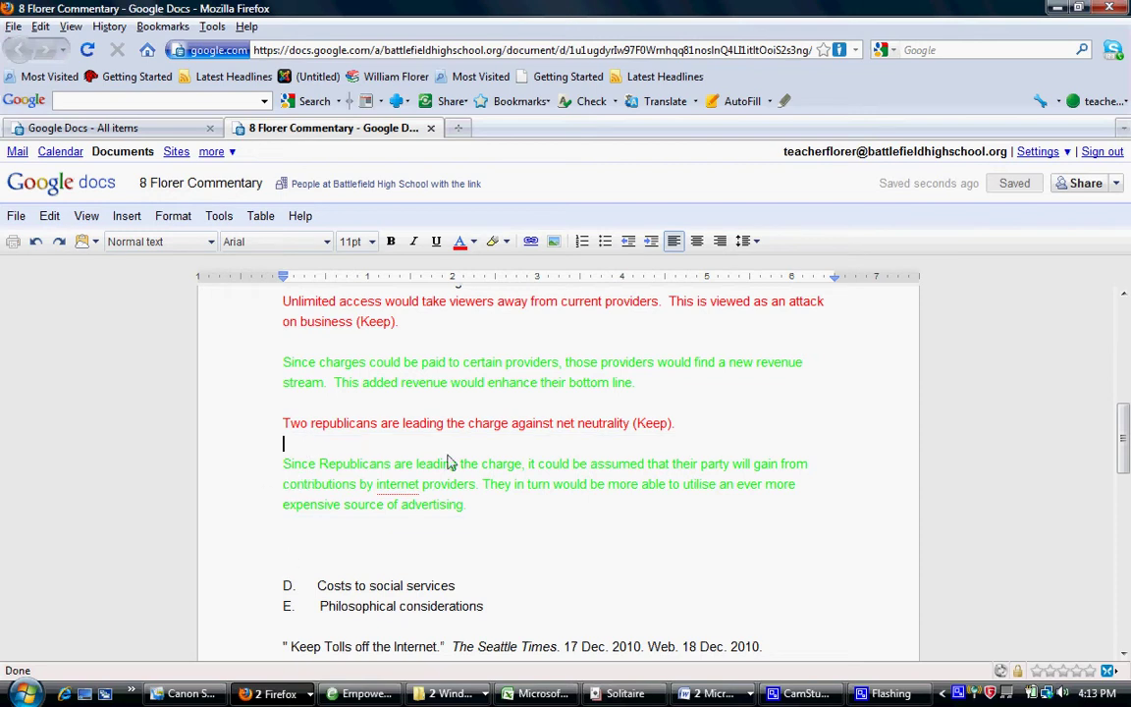
scroll(384, 455, "up", 2)
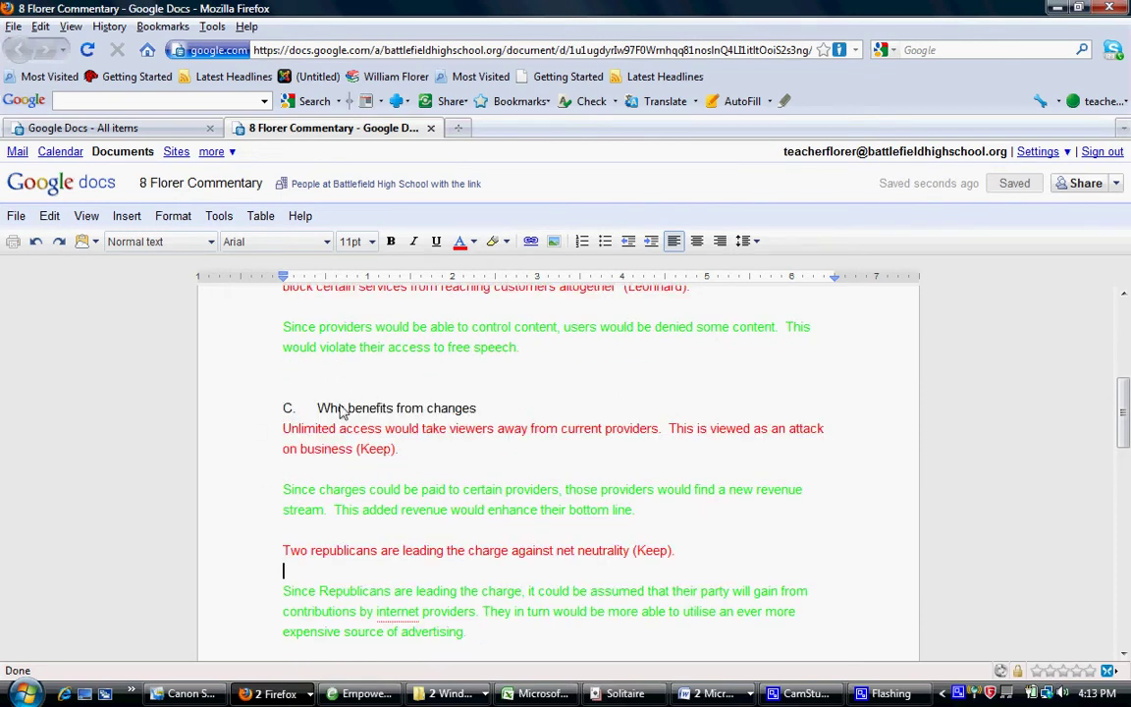
scroll(321, 436, "down", 3)
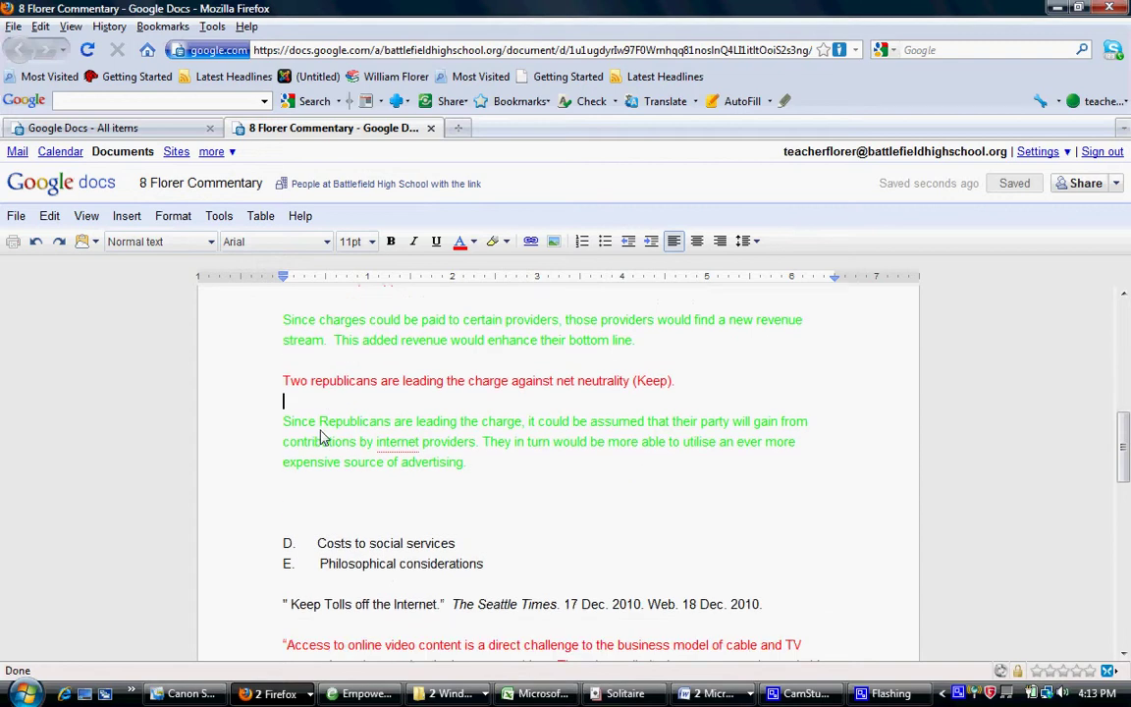
left_click_drag(475, 472, 278, 426)
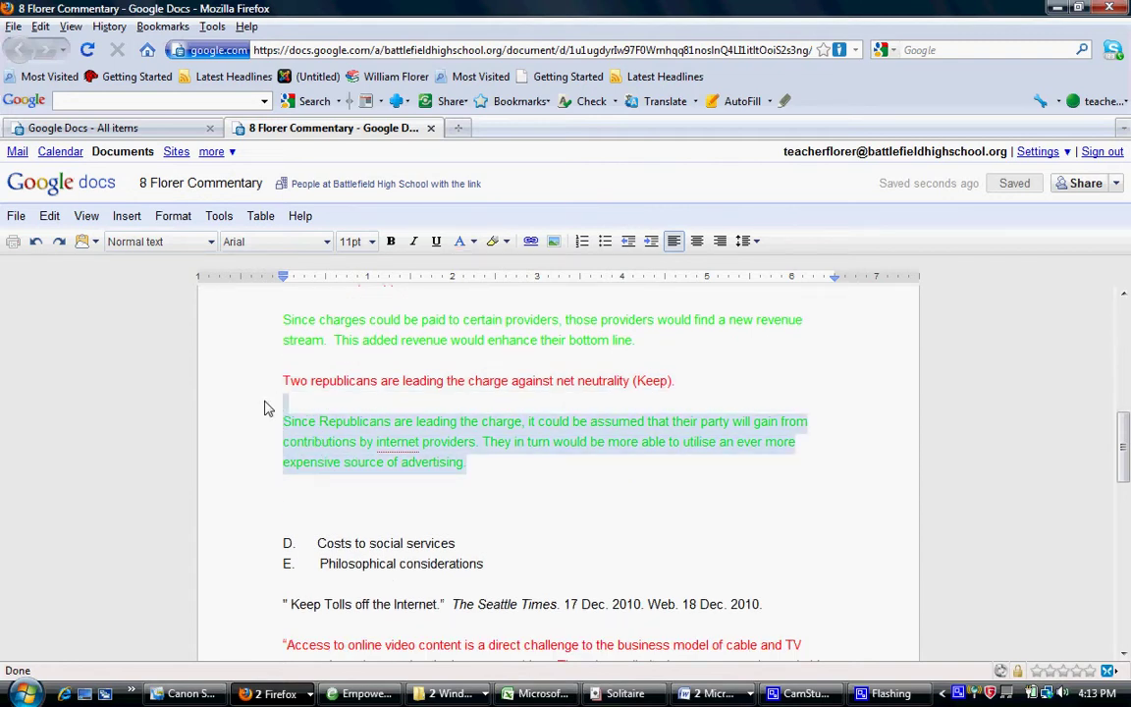
left_click(265, 406)
left_click_drag(480, 472, 272, 384)
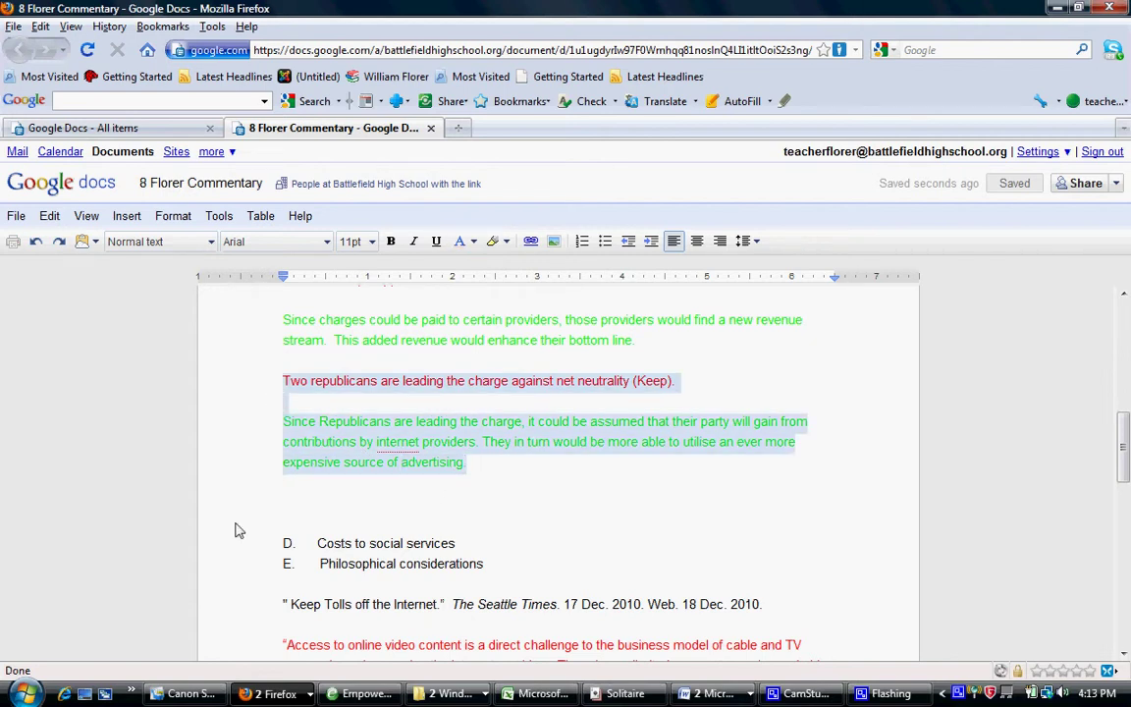
left_click(509, 507)
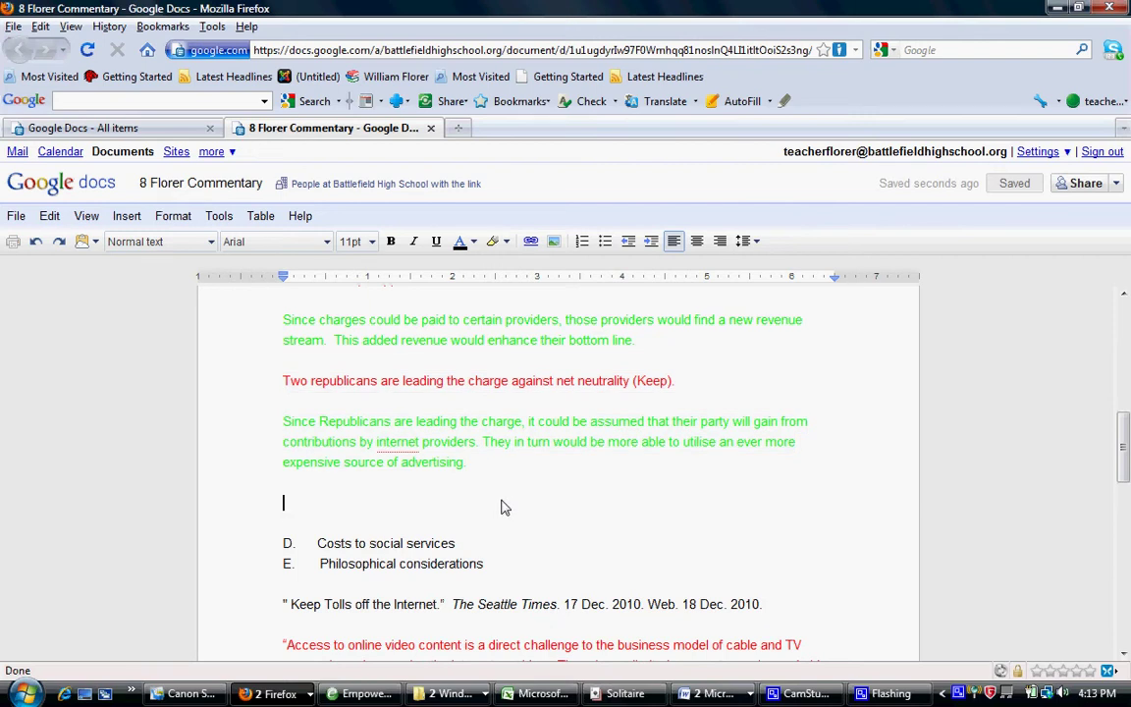
- Review the document from the thesis sentence through outline points B, C and D, checking each red note against its green commentary
scroll(487, 517, "up", 3)
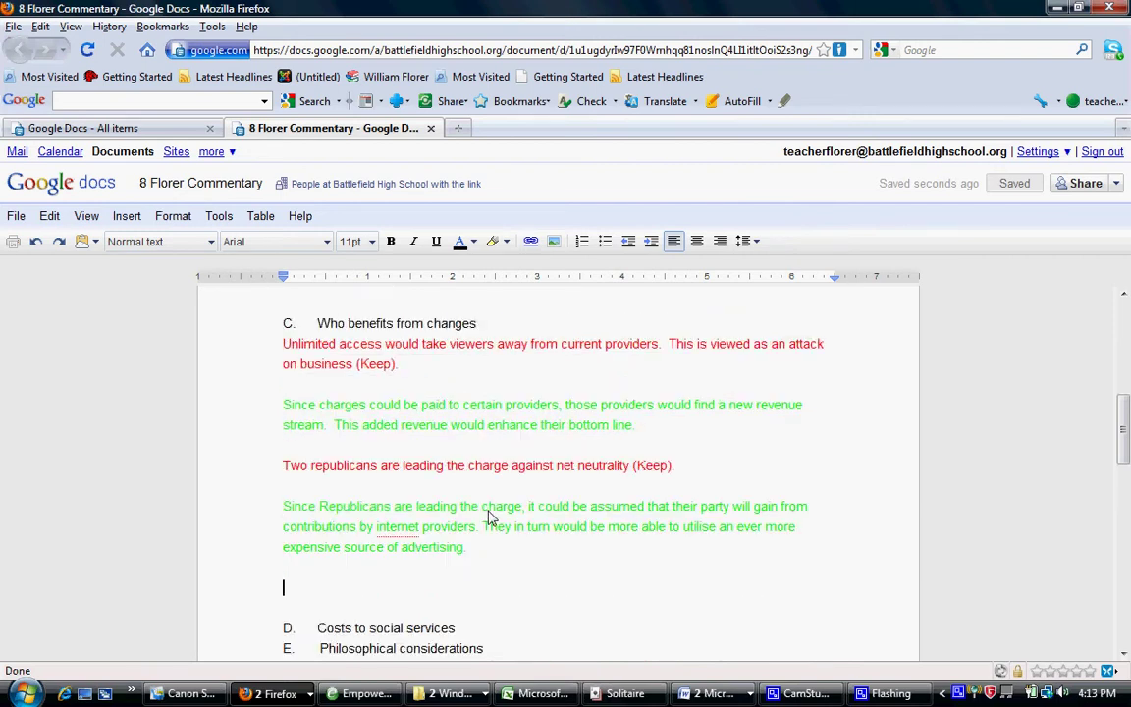
scroll(487, 522, "up", 3)
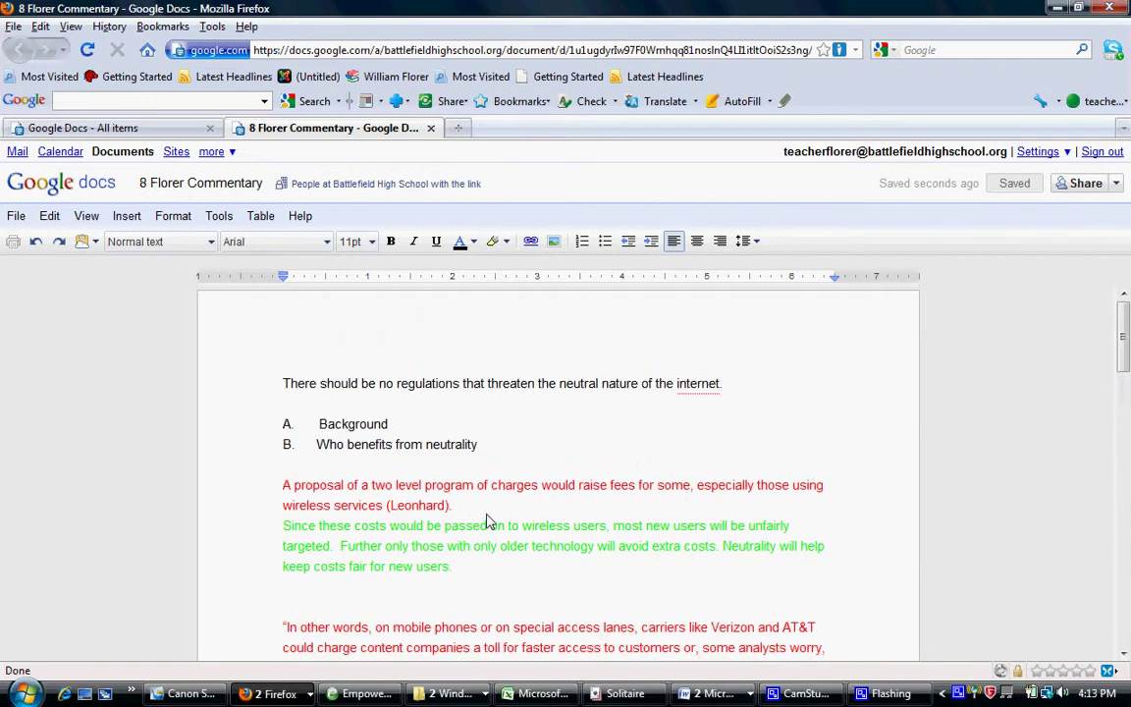
scroll(487, 523, "down", 3)
scroll(474, 533, "up", 3)
scroll(408, 465, "down", 7)
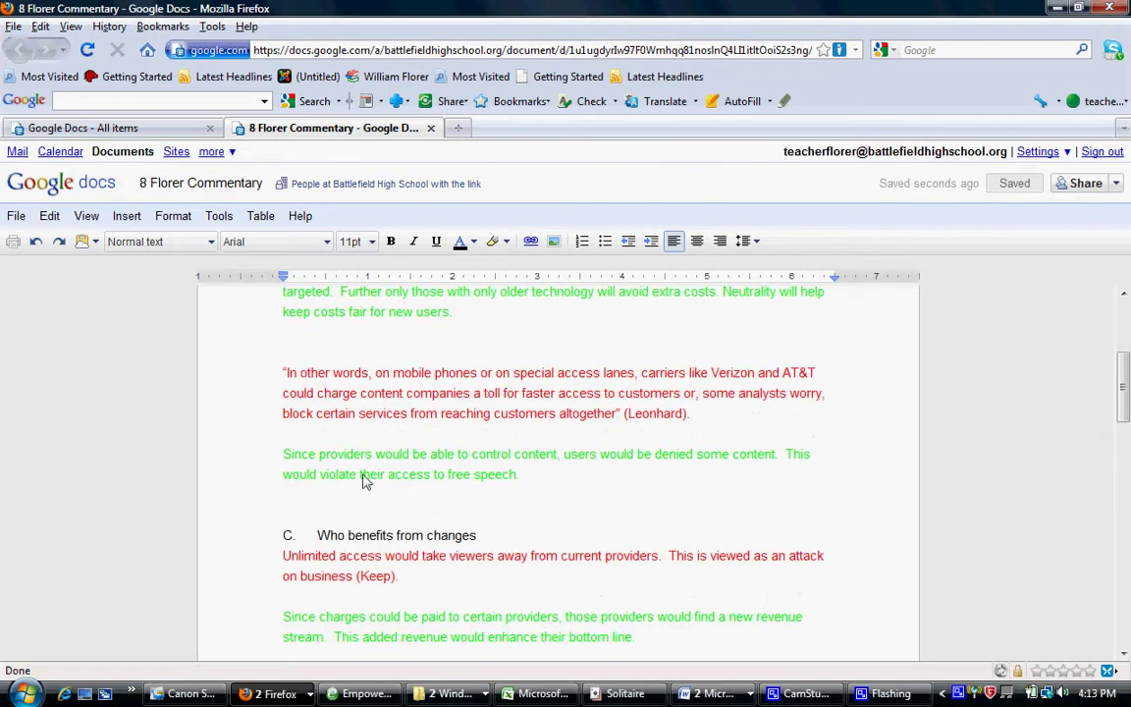
scroll(364, 481, "down", 6)
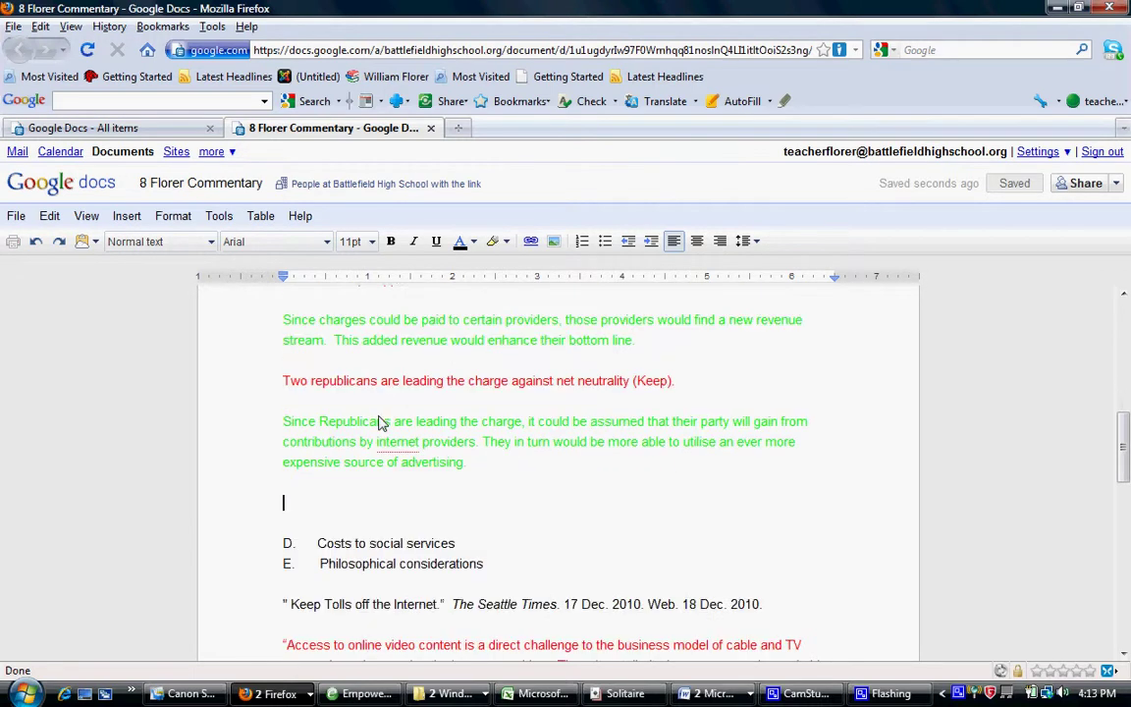
scroll(366, 439, "up", 13)
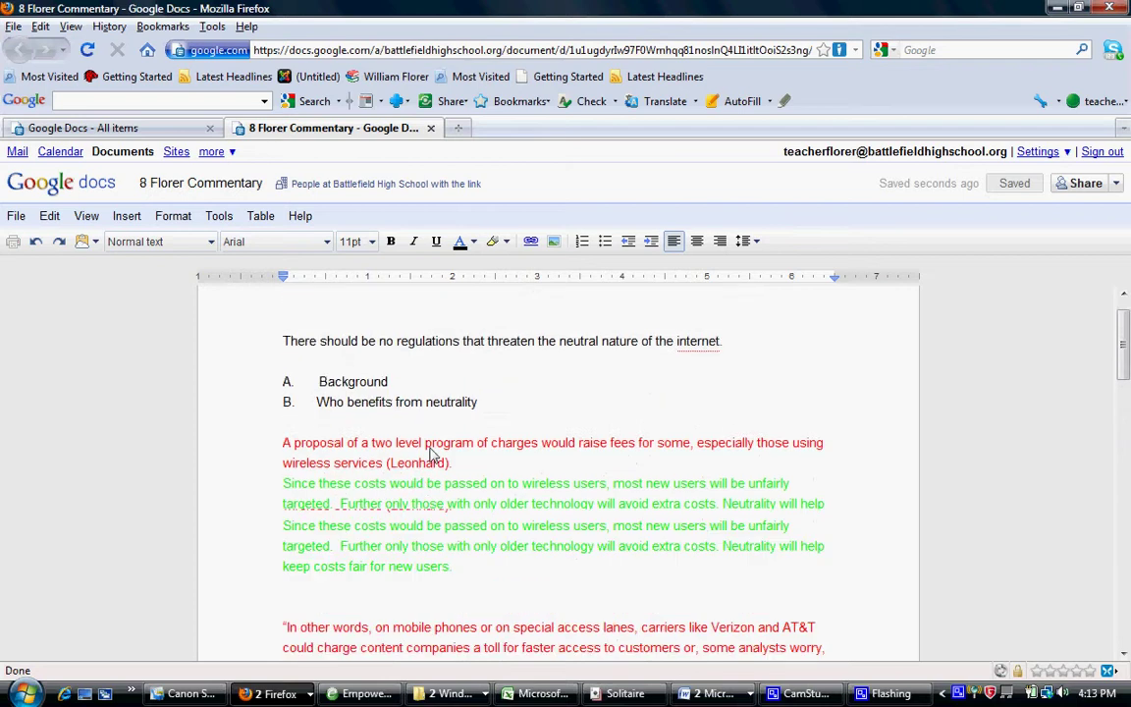